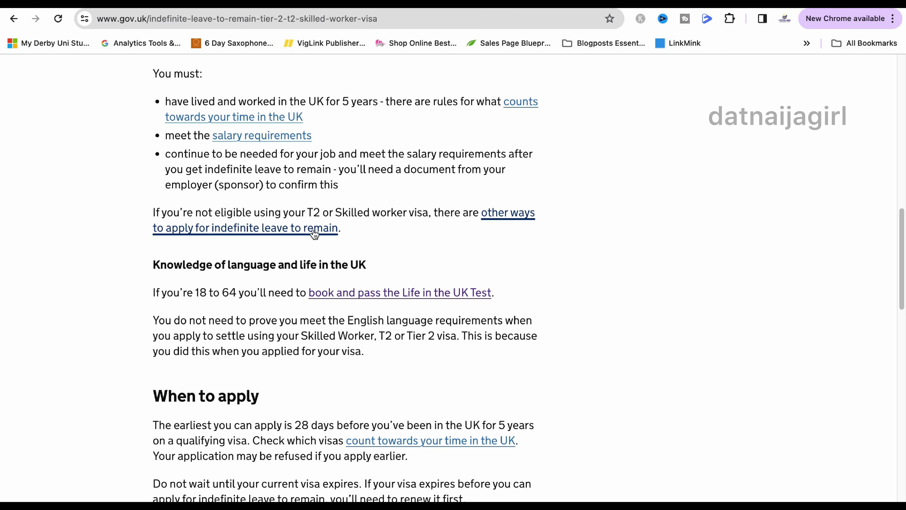
- Review the overview's eligibility, timing, fee and faster-decision sections and open the guide's How to apply page
scroll(306, 246, "down", 7)
scroll(313, 247, "up", 3)
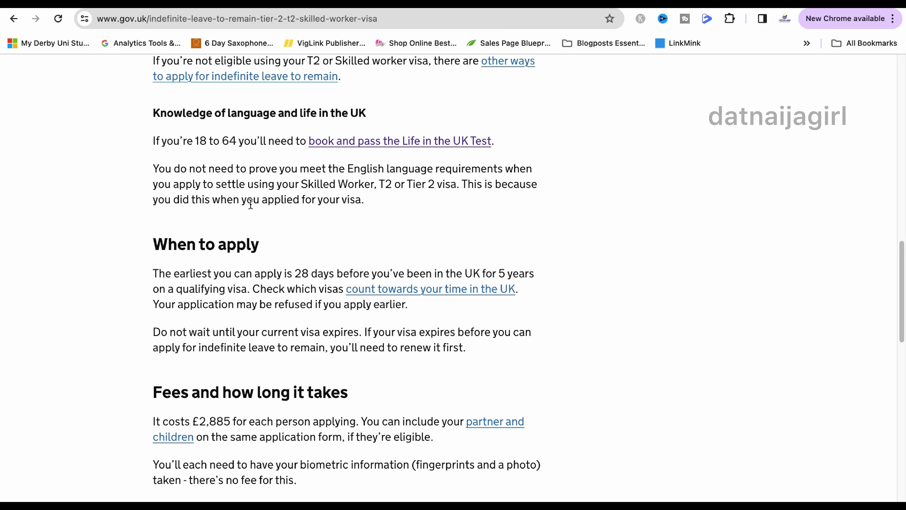
scroll(251, 204, "down", 7)
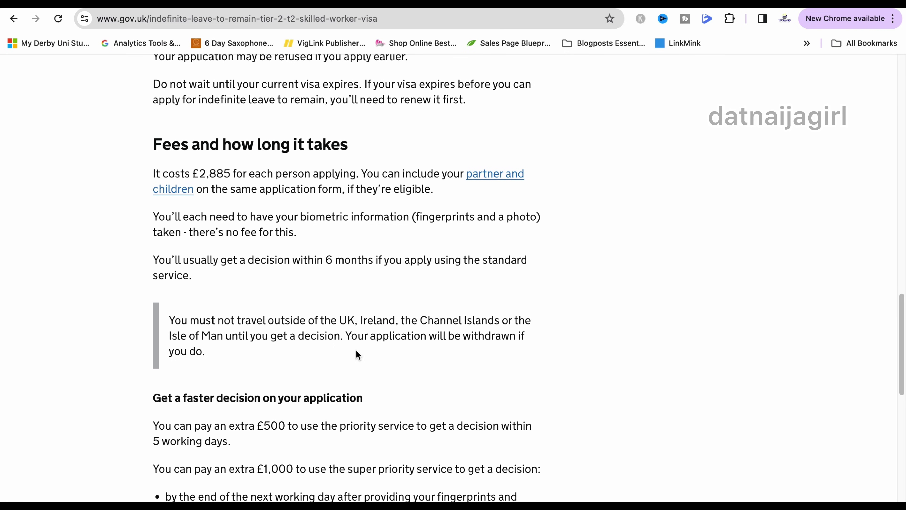
scroll(369, 348, "down", 5)
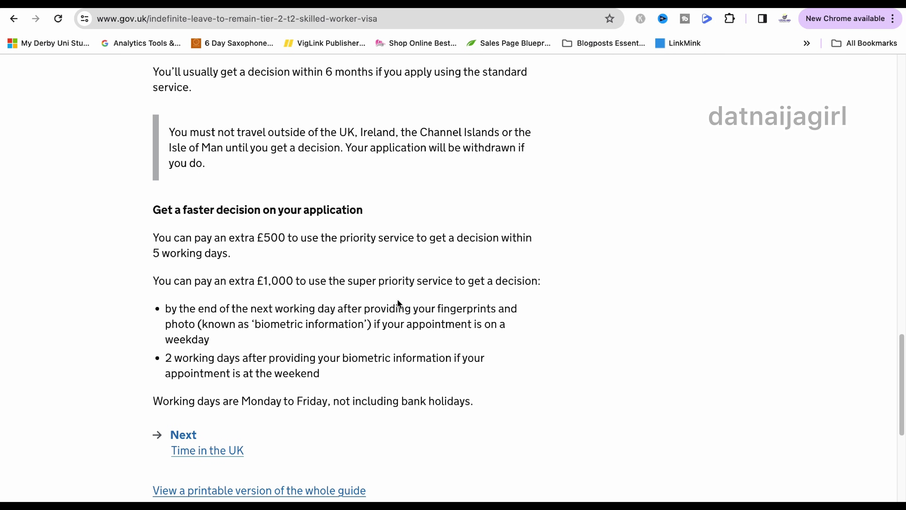
scroll(398, 303, "down", 5)
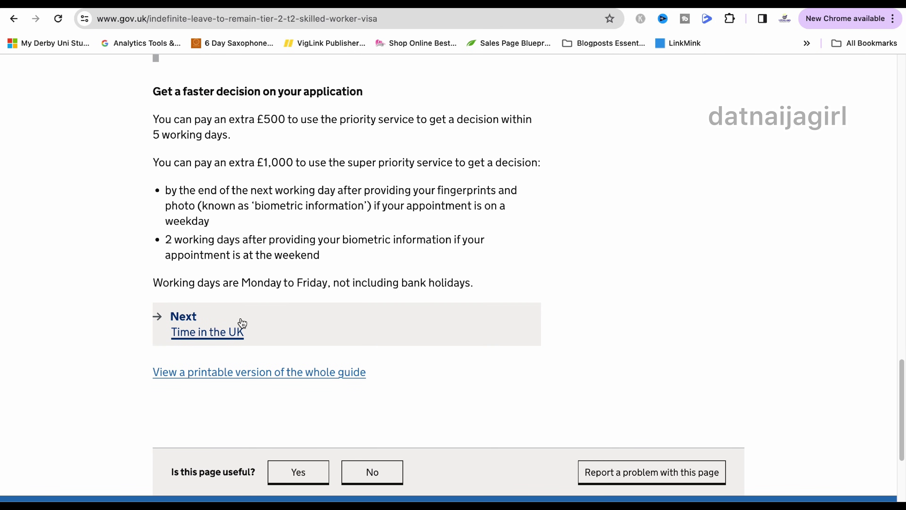
scroll(285, 378, "up", 15)
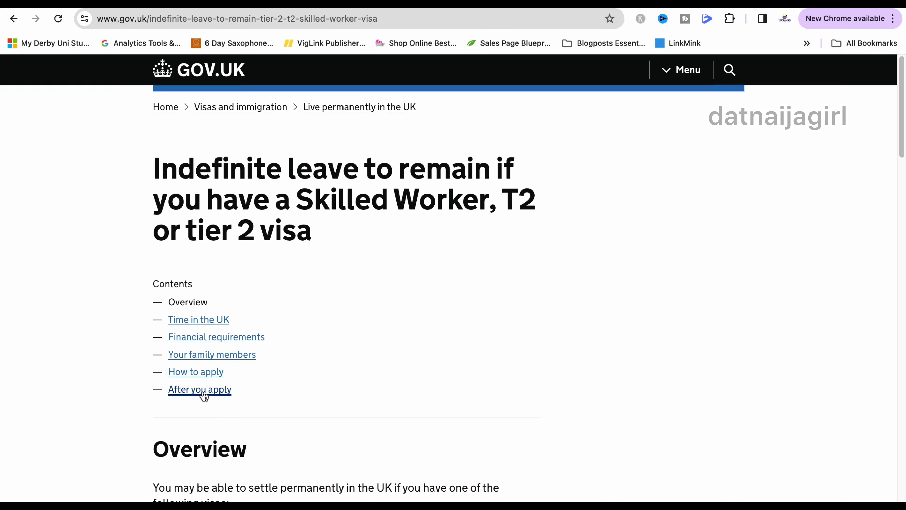
left_click(195, 375)
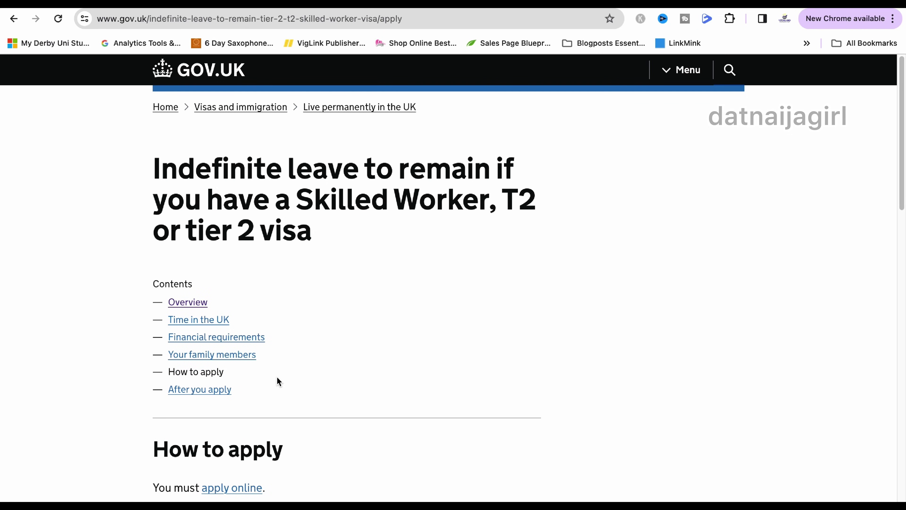
- Review the How to apply instructions and open the online application for settlement
scroll(277, 377, "down", 9)
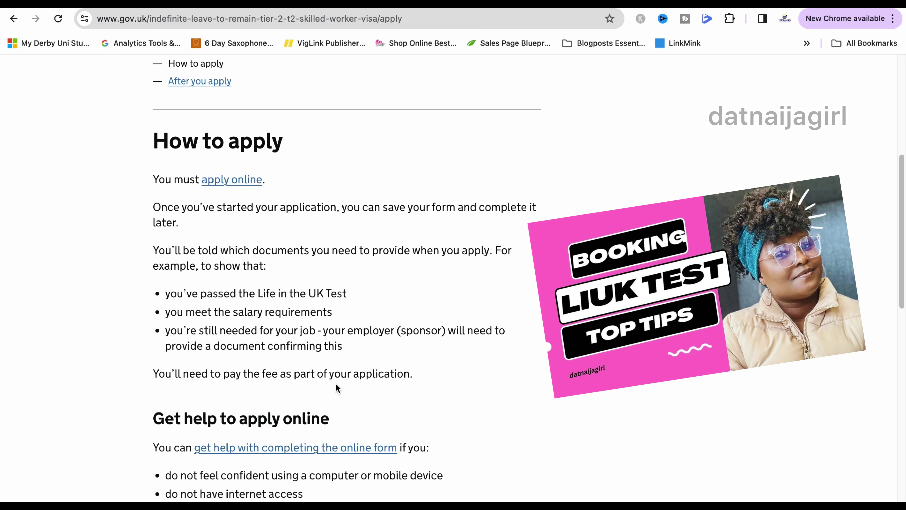
scroll(259, 339, "up", 4)
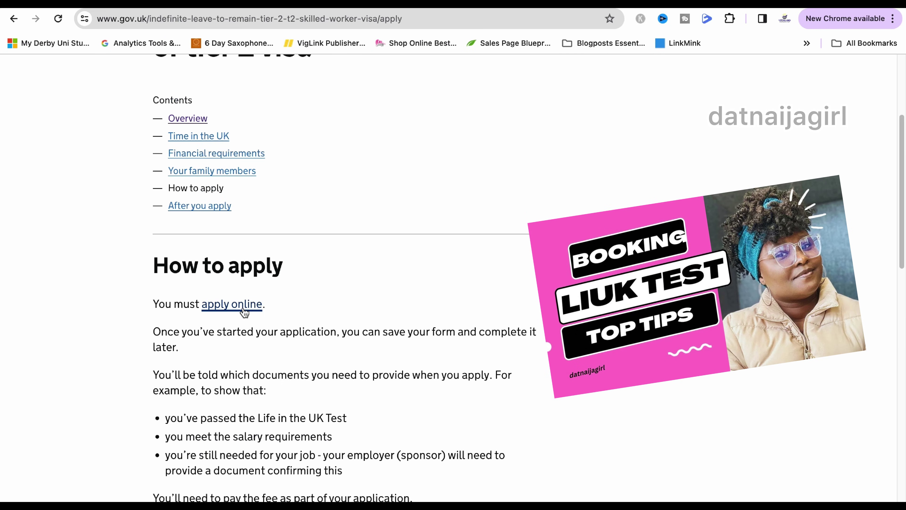
left_click(232, 303)
- Review the introduction to the "Apply to settle in the UK - certain categories only" form and start the application
scroll(299, 287, "down", 1)
scroll(299, 288, "down", 2)
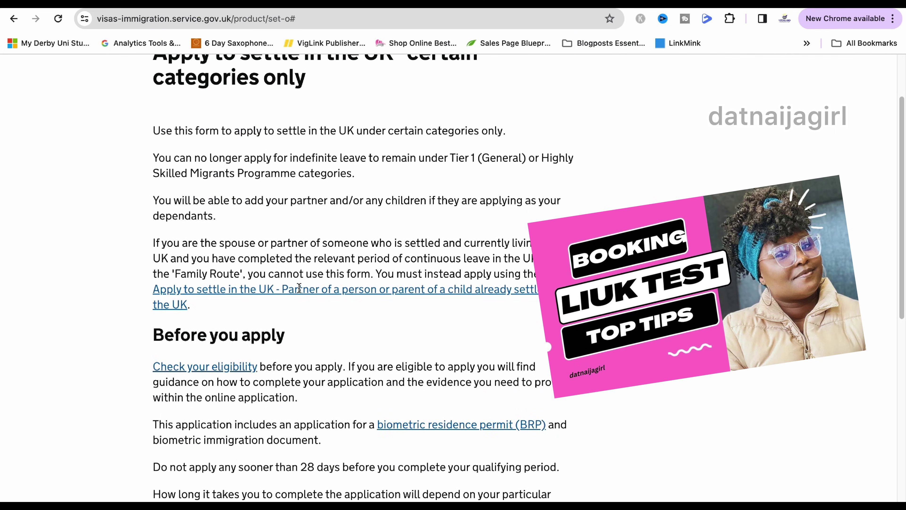
scroll(296, 282, "down", 2)
scroll(294, 272, "down", 10)
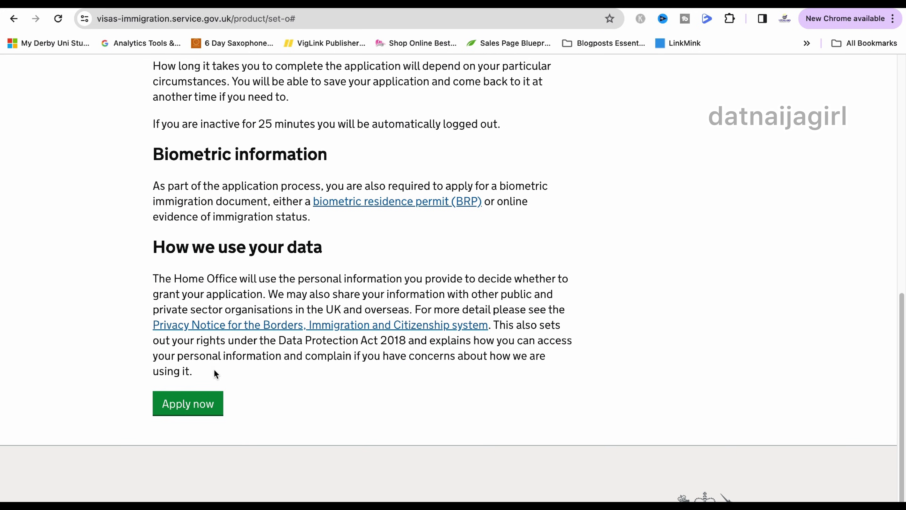
scroll(221, 371, "up", 14)
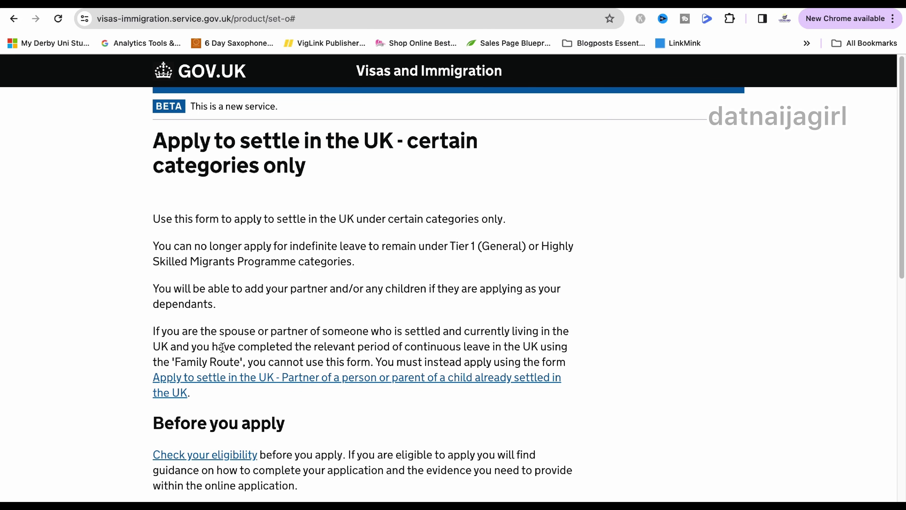
scroll(327, 336, "down", 8)
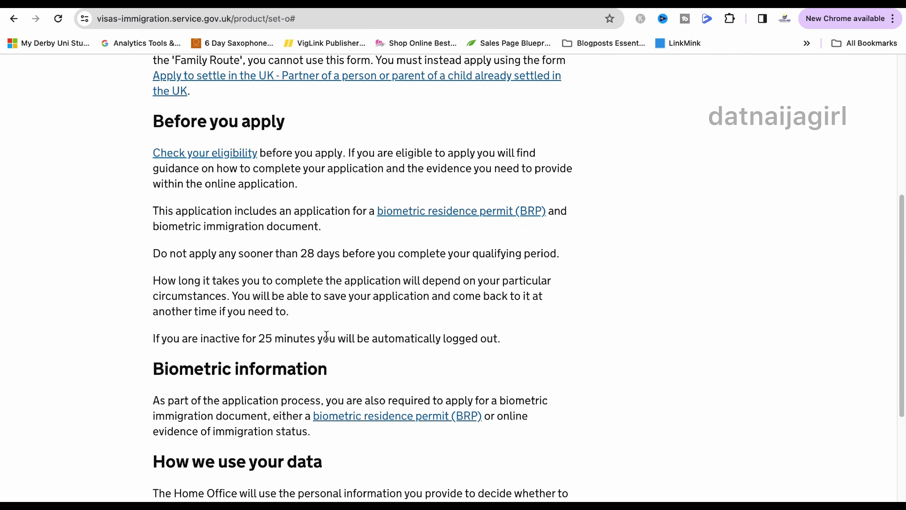
scroll(326, 336, "down", 7)
left_click(189, 339)
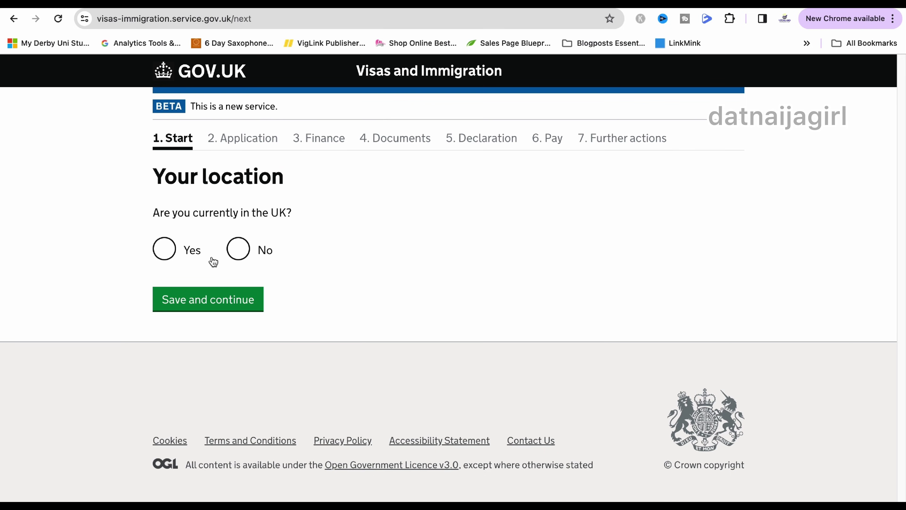
- Answer Yes to currently being in the UK and No to having another pending Home Office application, saving both answers
left_click(172, 242)
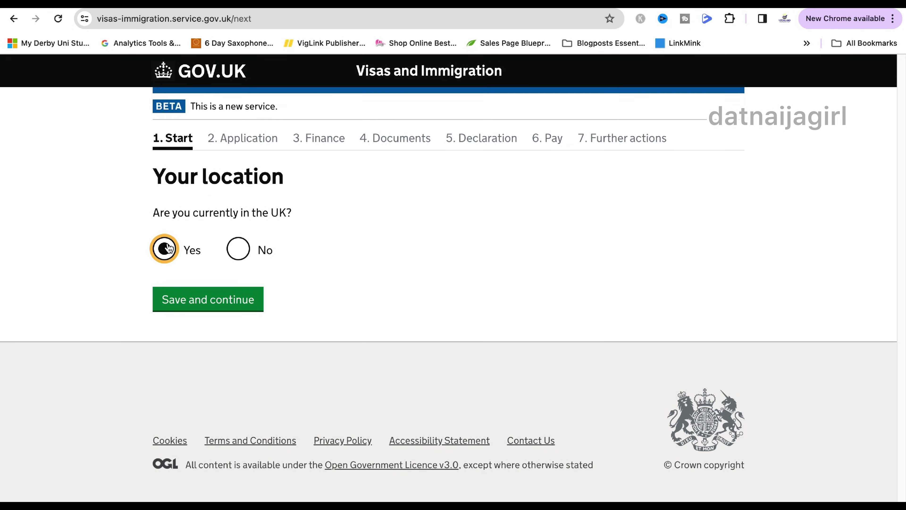
left_click(202, 296)
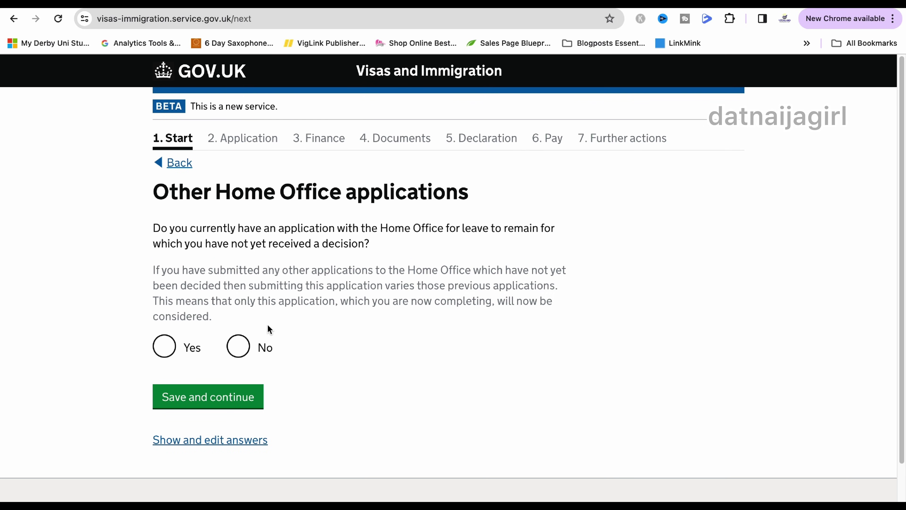
left_click(239, 346)
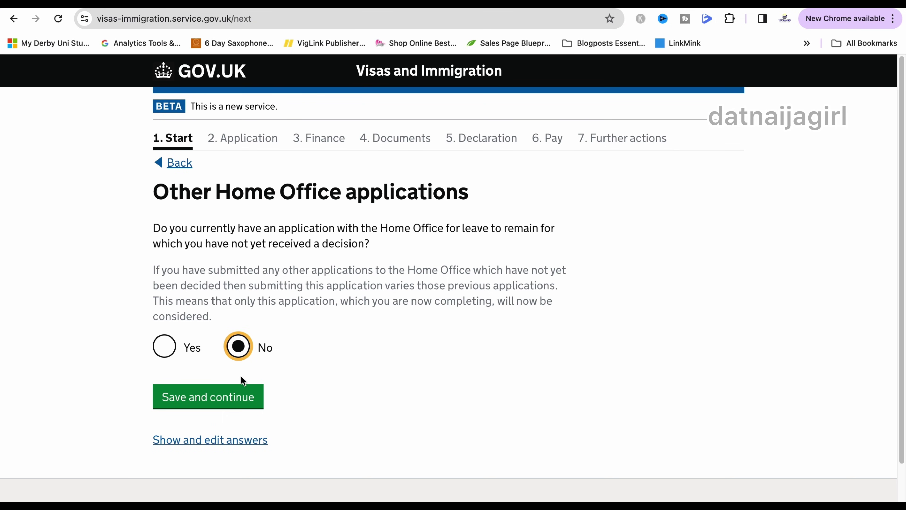
left_click(238, 397)
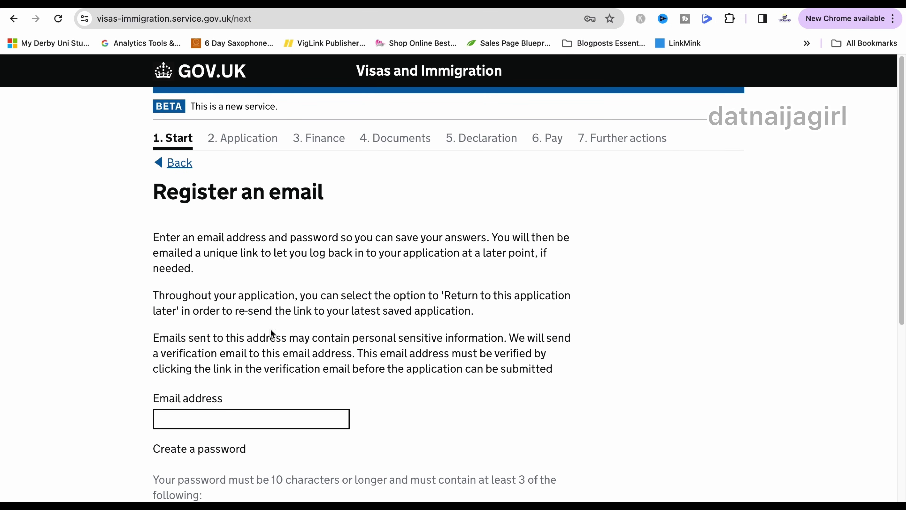
- Examine the email address and password requirements on the email registration page
scroll(268, 332, "down", 3)
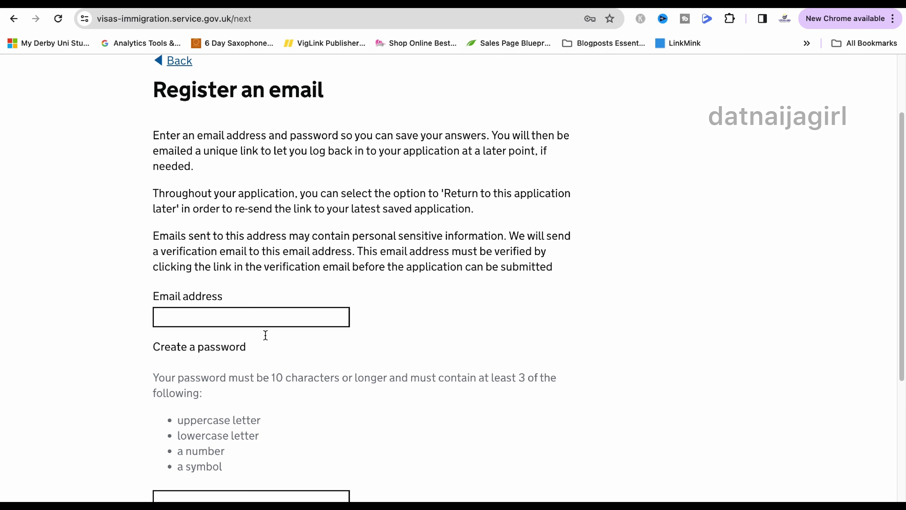
scroll(265, 335, "down", 2)
scroll(263, 333, "down", 1)
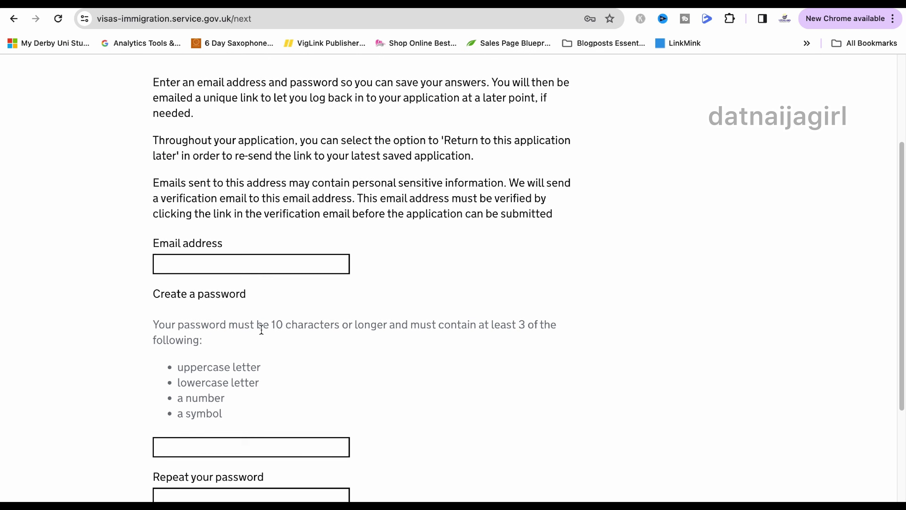
scroll(261, 329, "down", 2)
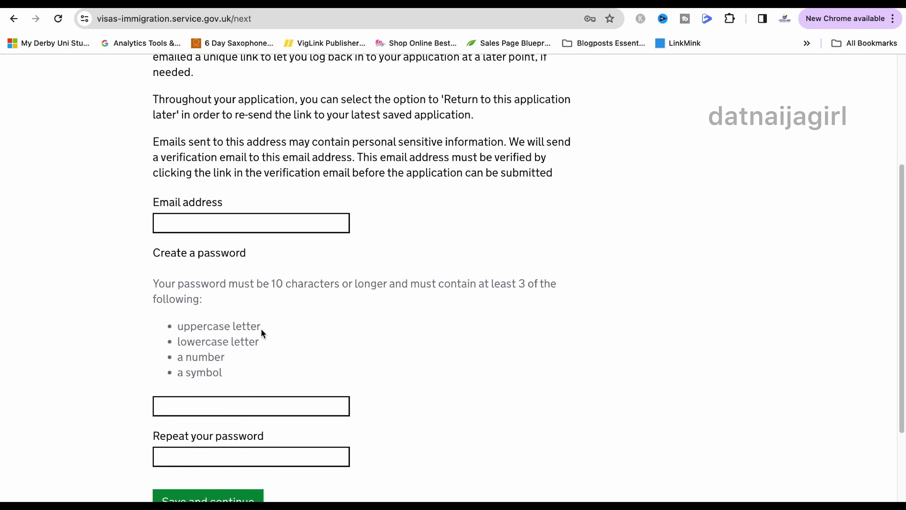
scroll(262, 333, "up", 1)
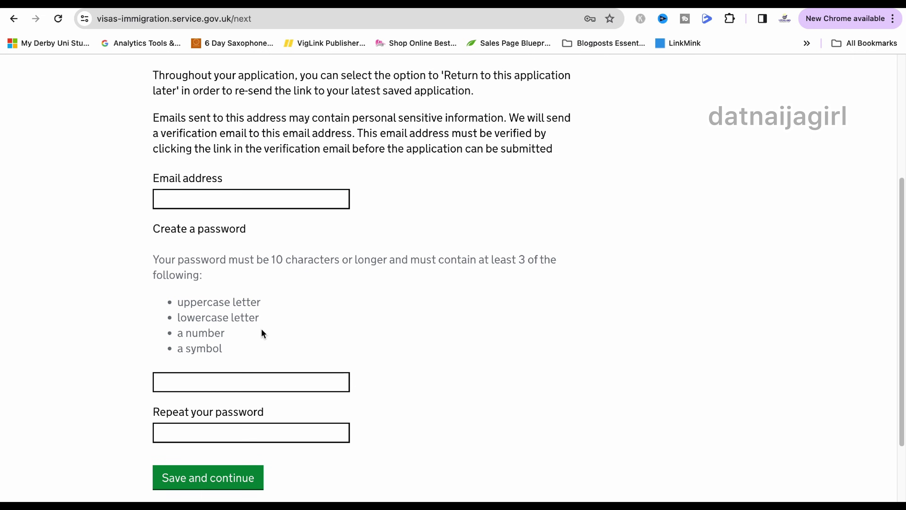
scroll(261, 328, "down", 1)
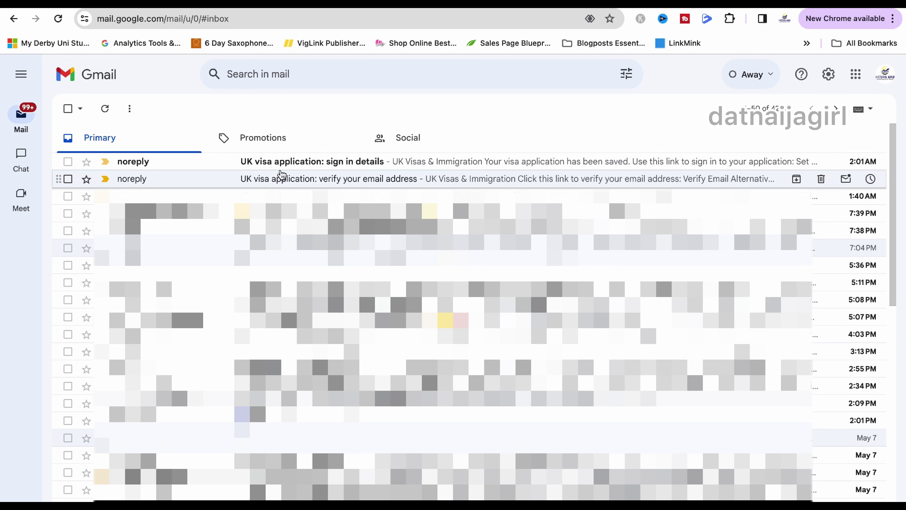
- In Gmail, check the visa application sign-in details email and follow the Verify Email link in the verification message
left_click(284, 166)
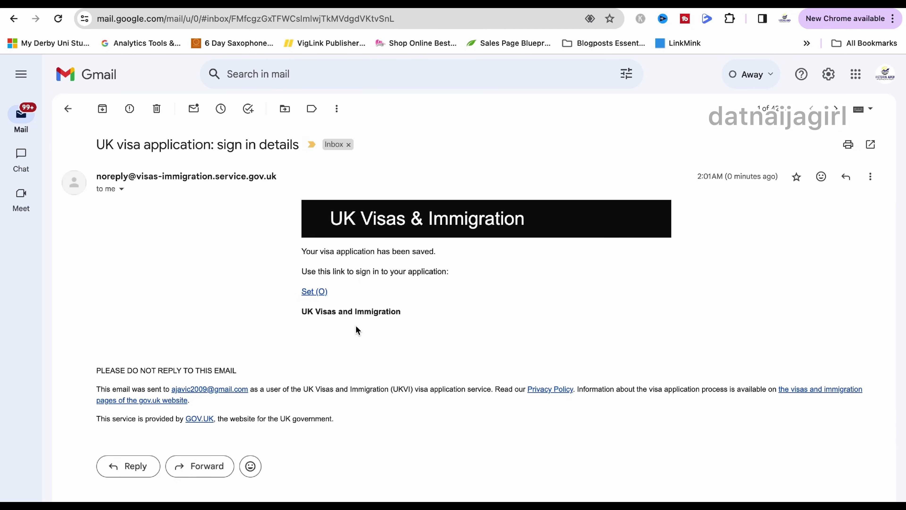
key("u")
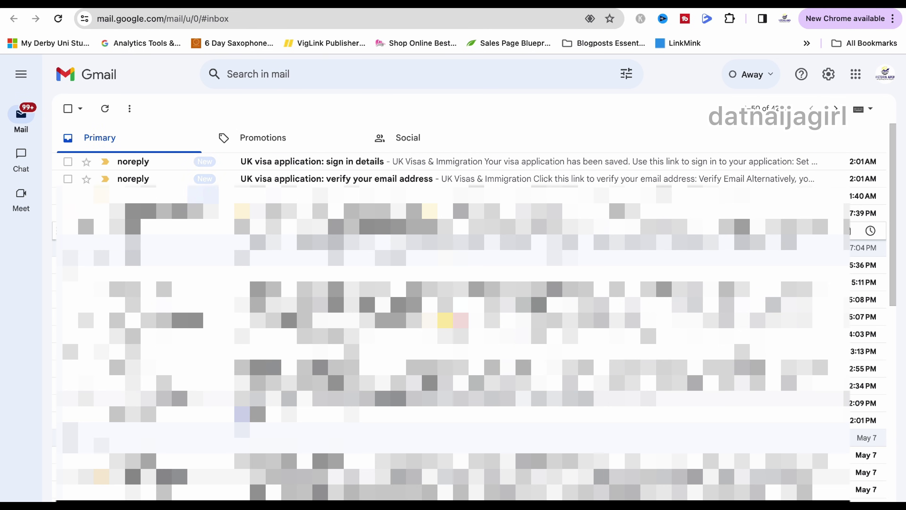
left_click(384, 179)
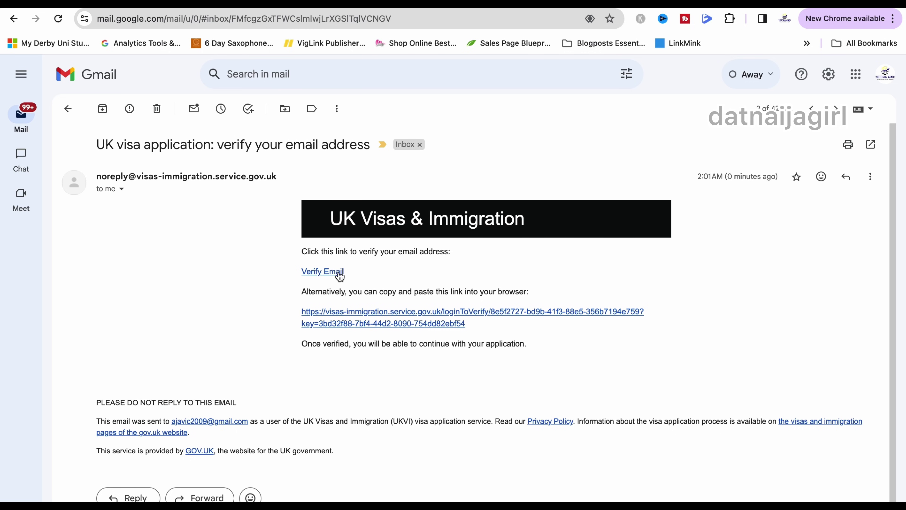
left_click(339, 275)
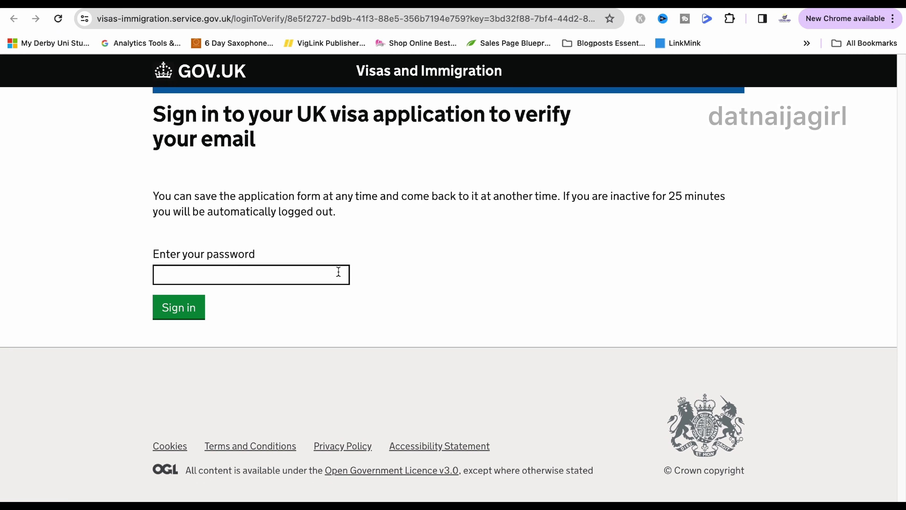
- Sign in with the application password to verify the email address and continue to the application
left_click(292, 280)
left_click(192, 308)
left_click(192, 307)
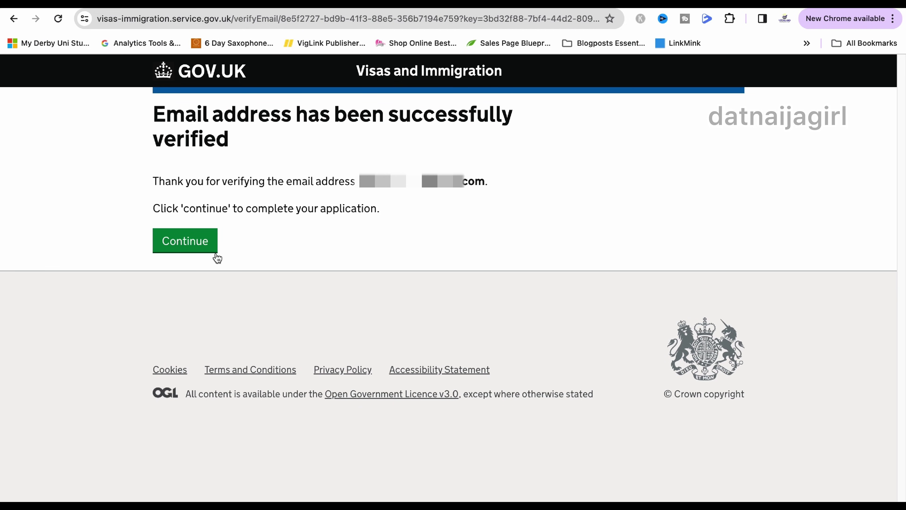
left_click(208, 250)
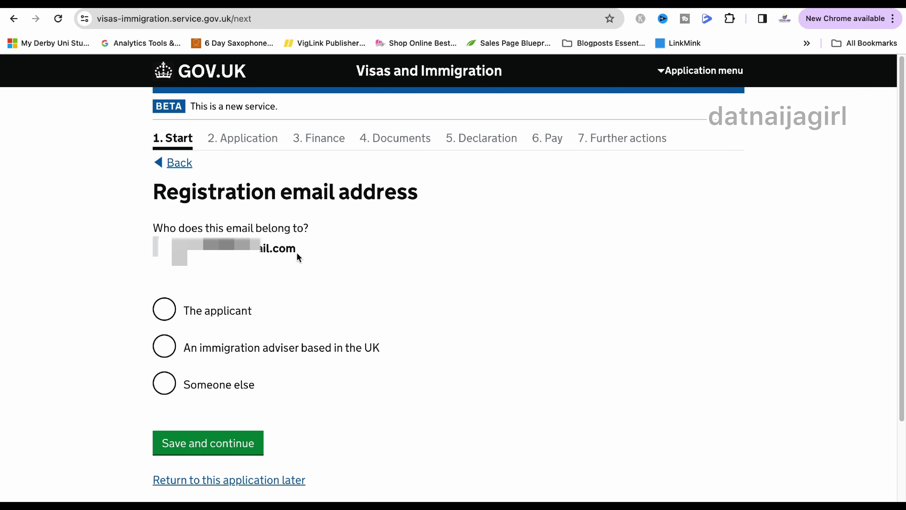
- State that the registration email belongs to the applicant and answer No to having a UK immigration adviser, saving both answers
left_click(174, 316)
left_click(195, 442)
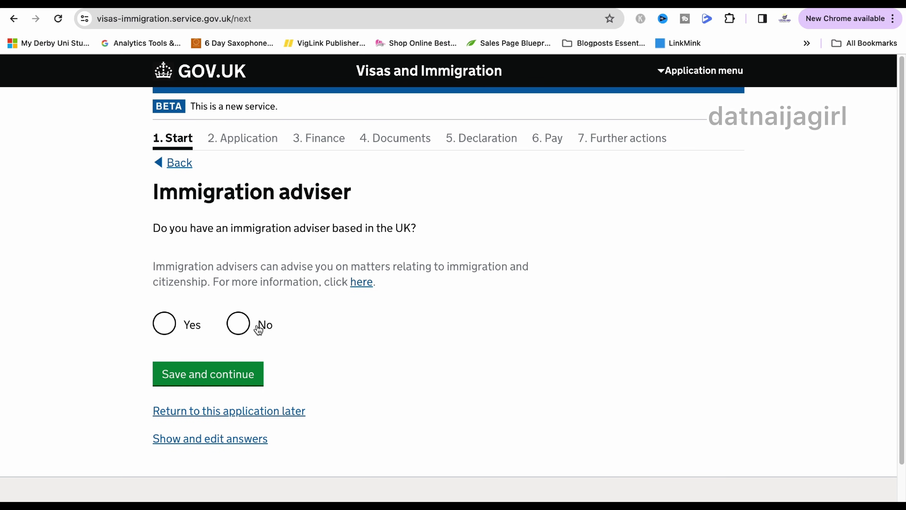
left_click(265, 324)
left_click(246, 375)
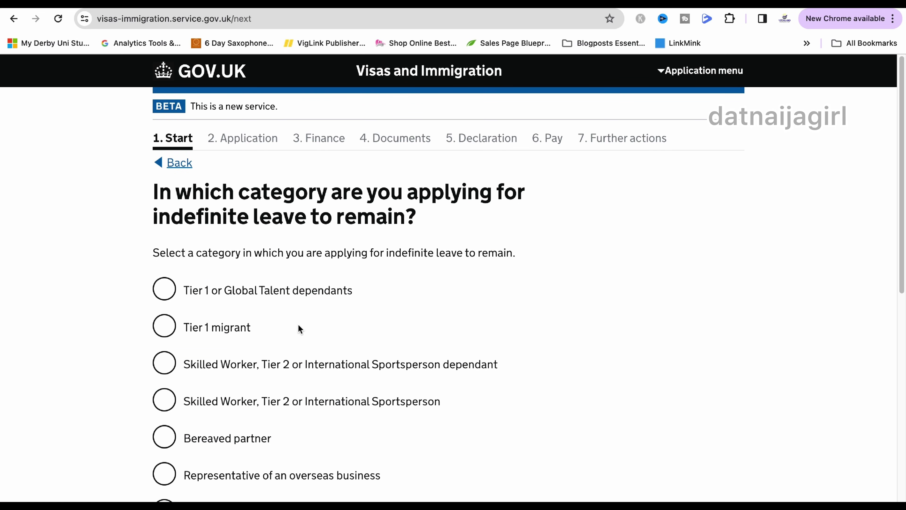
- Choose "Skilled Worker, Tier 2 or International Sportsperson" as the indefinite leave to remain category and save it
scroll(299, 326, "down", 4)
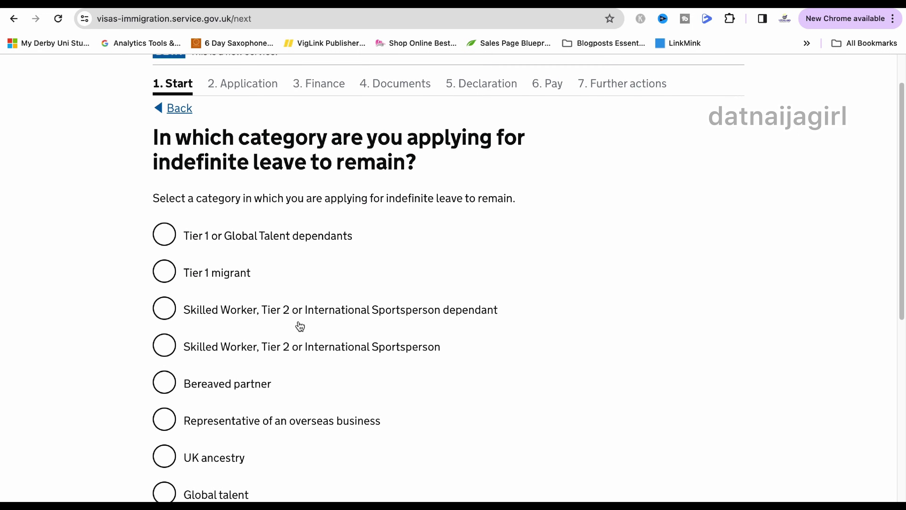
scroll(299, 326, "down", 1)
scroll(299, 323, "down", 2)
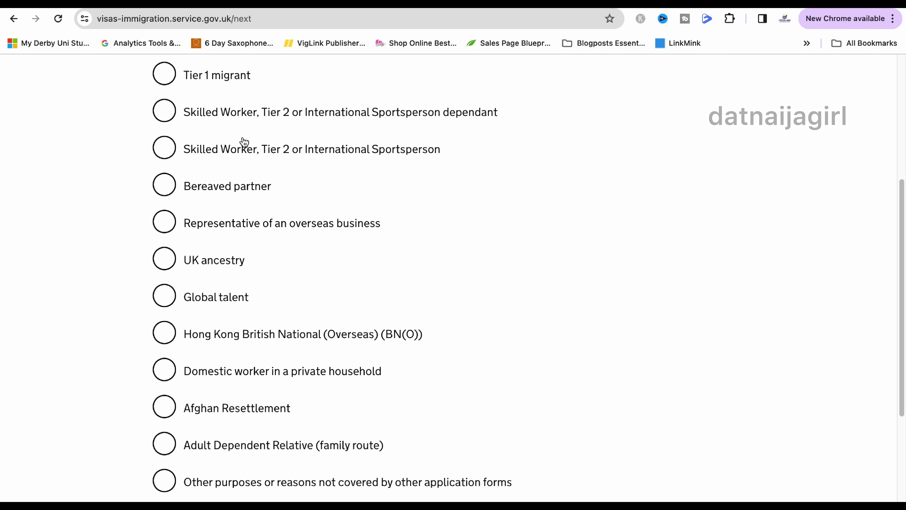
left_click(166, 147)
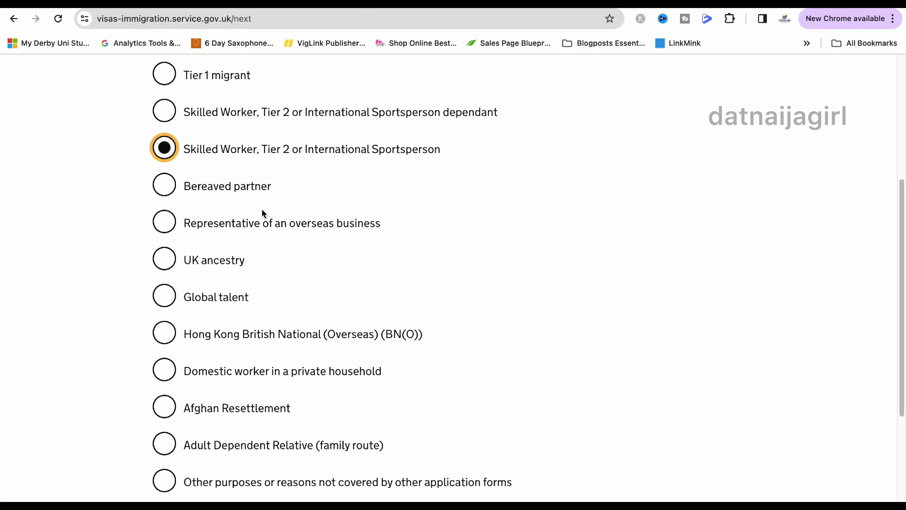
scroll(262, 215, "down", 5)
scroll(251, 208, "down", 1)
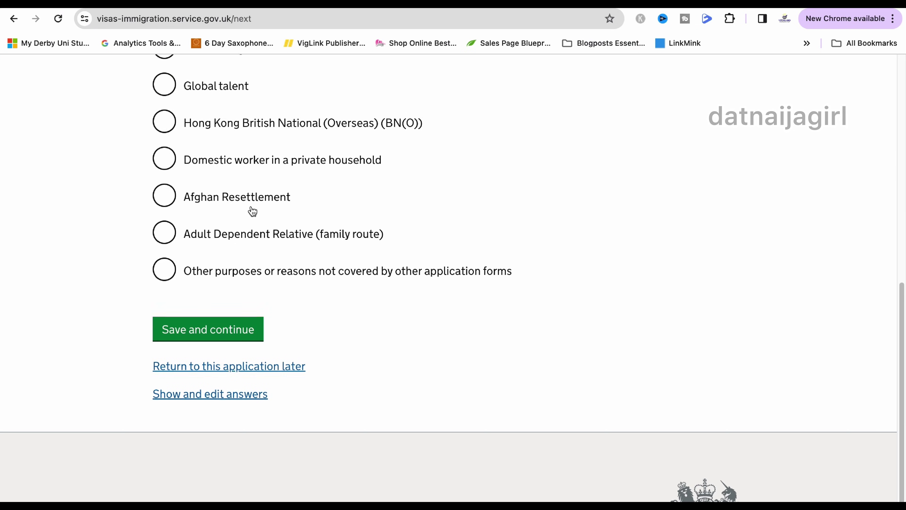
left_click(235, 330)
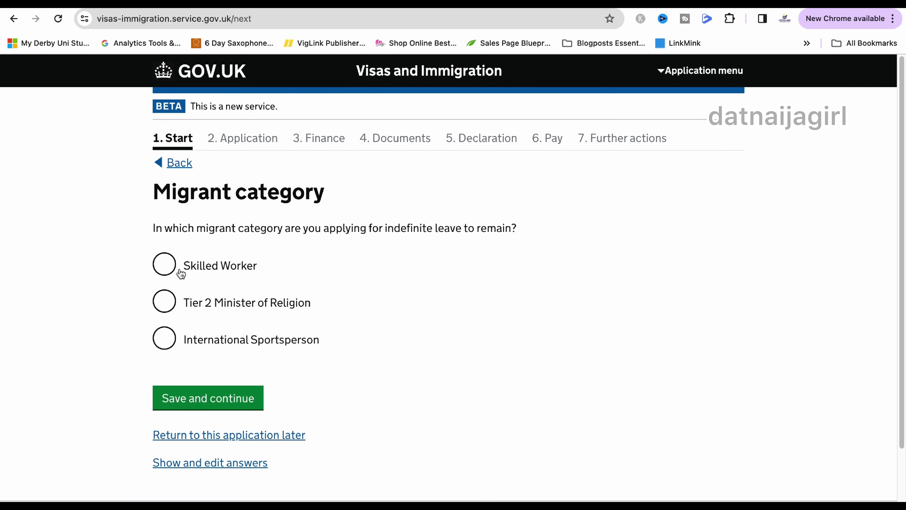
- Choose Skilled Worker as the migrant category, save it, and continue past the check-your-answers summary to the application section
left_click(171, 268)
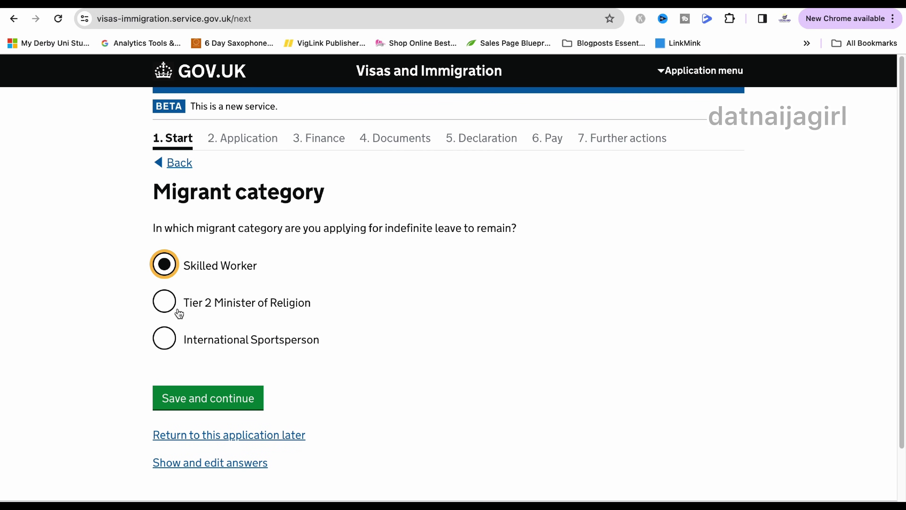
left_click(210, 399)
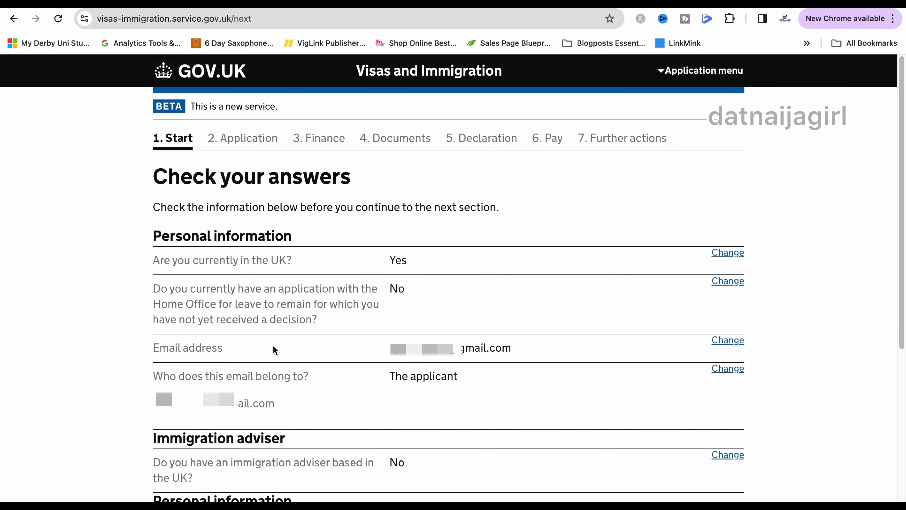
scroll(317, 346, "down", 9)
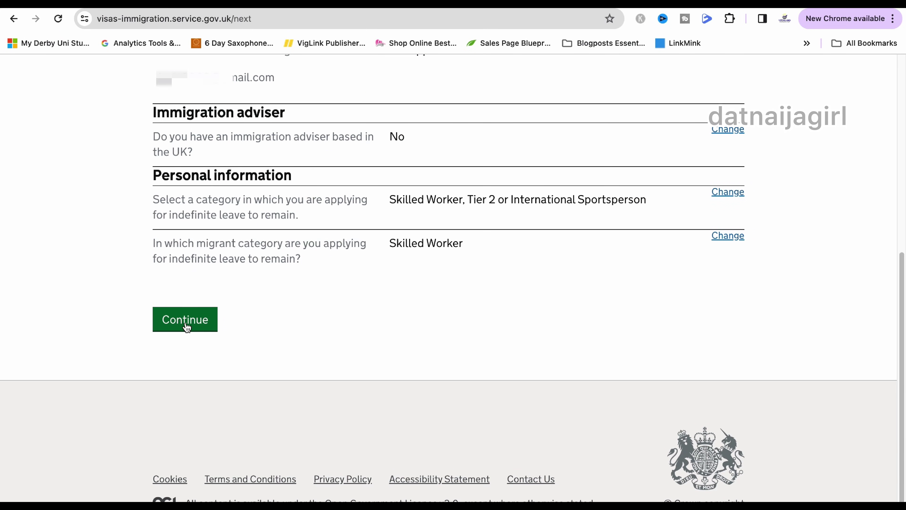
left_click(186, 326)
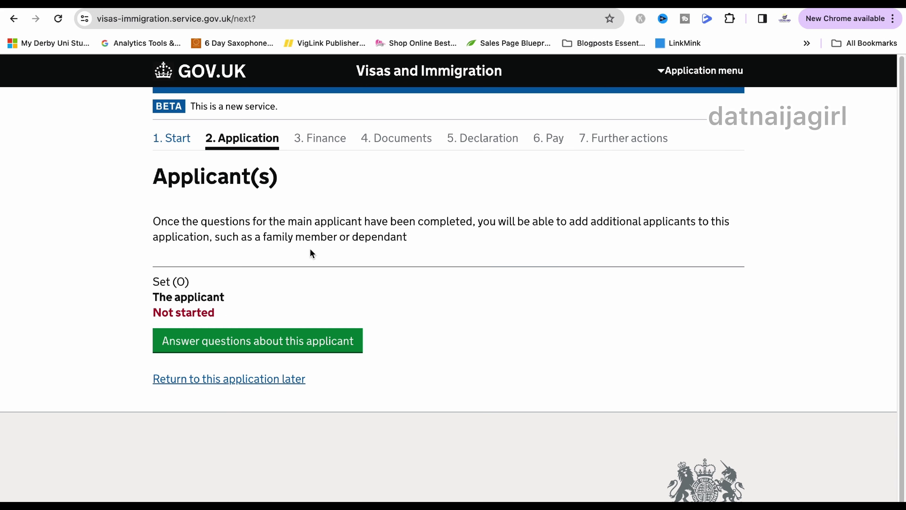
- Start the questions about the main applicant and fill in the applicant's title and full name
left_click(238, 348)
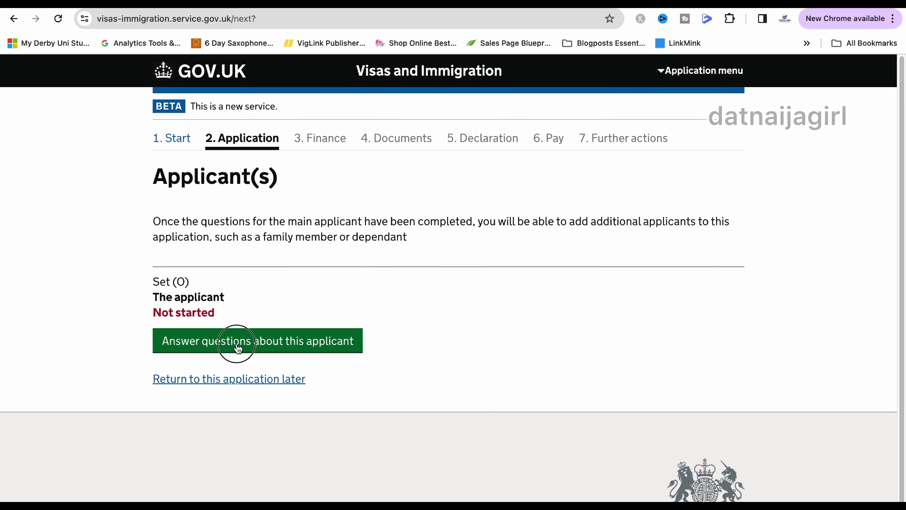
scroll(234, 342, "down", 4)
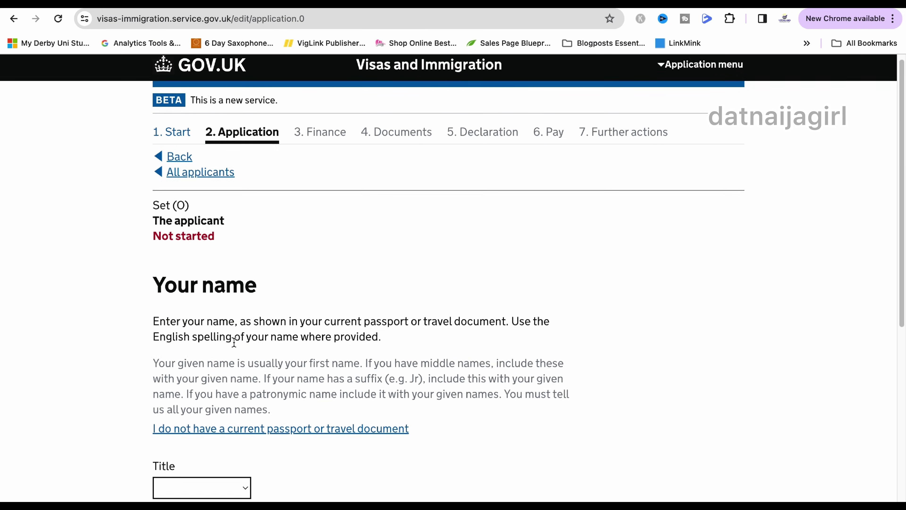
scroll(234, 343, "down", 4)
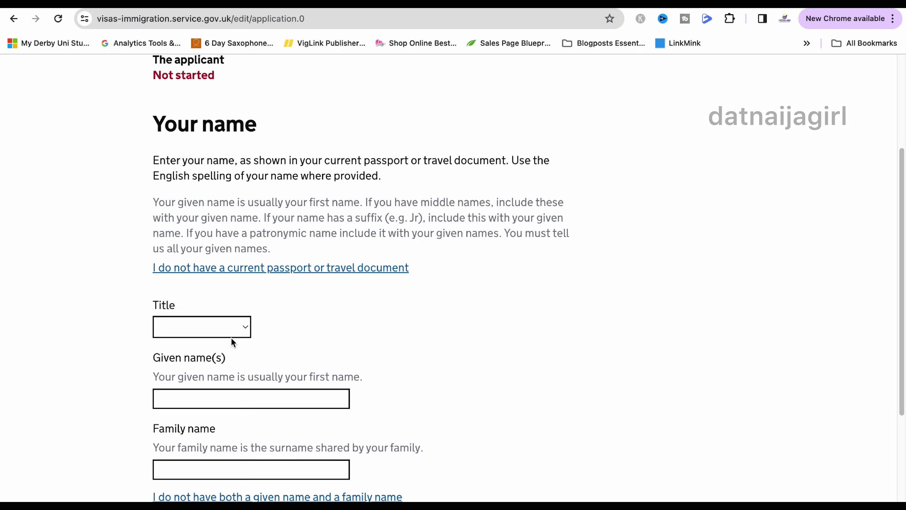
scroll(230, 334, "down", 3)
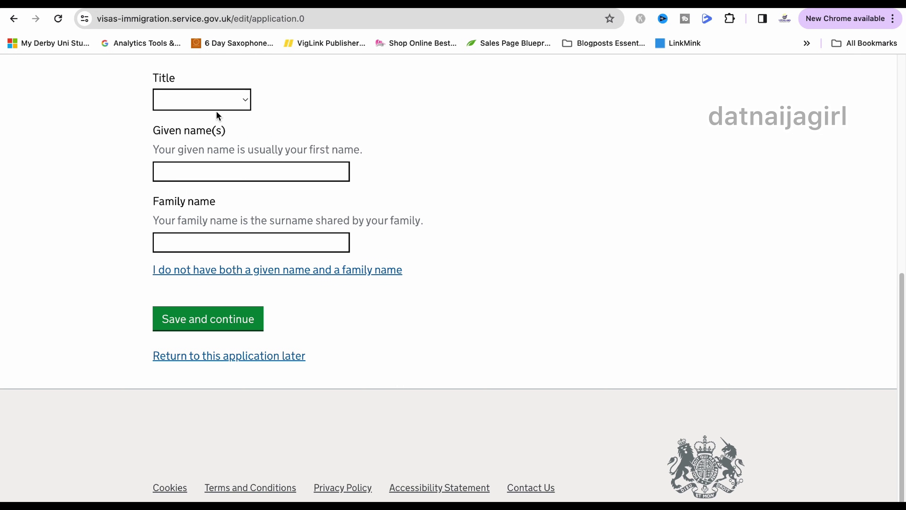
left_click(218, 101)
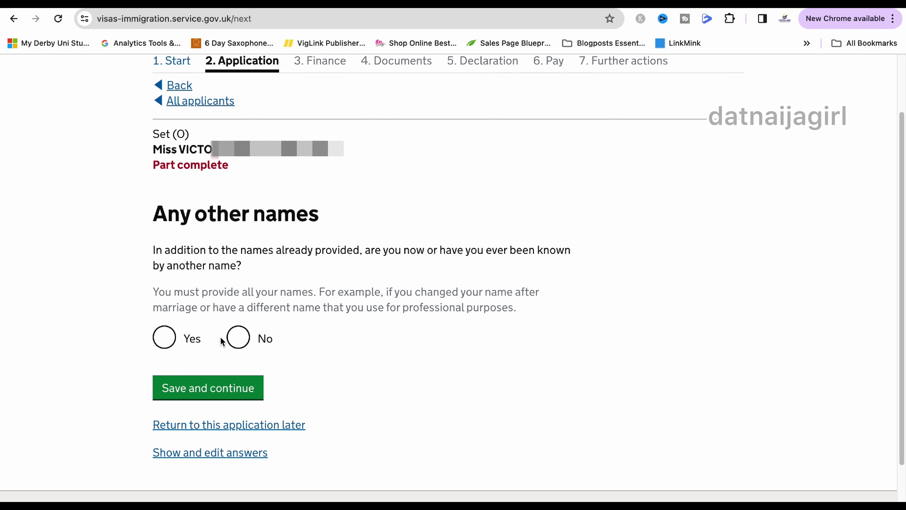
- Answer No to being known by any other name and save the contact telephone number for use whilst in the UK
left_click(236, 338)
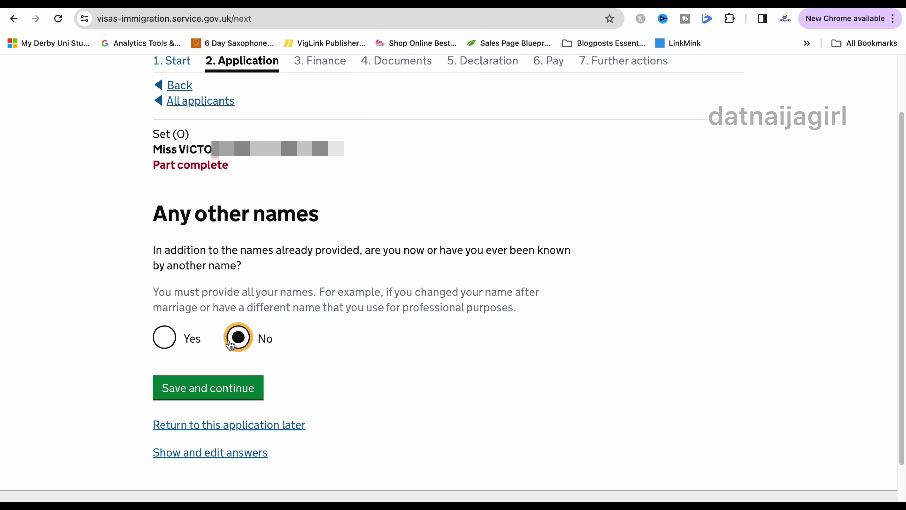
left_click(214, 394)
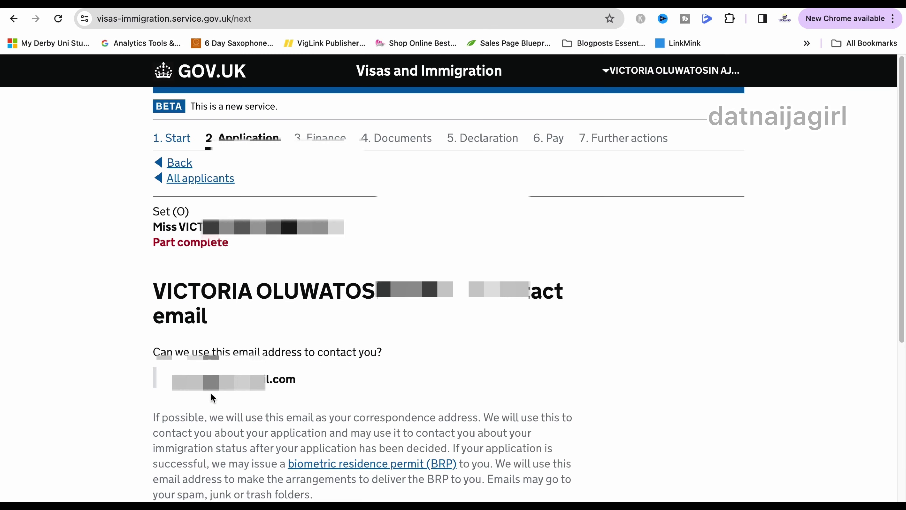
scroll(239, 250, "down", 10)
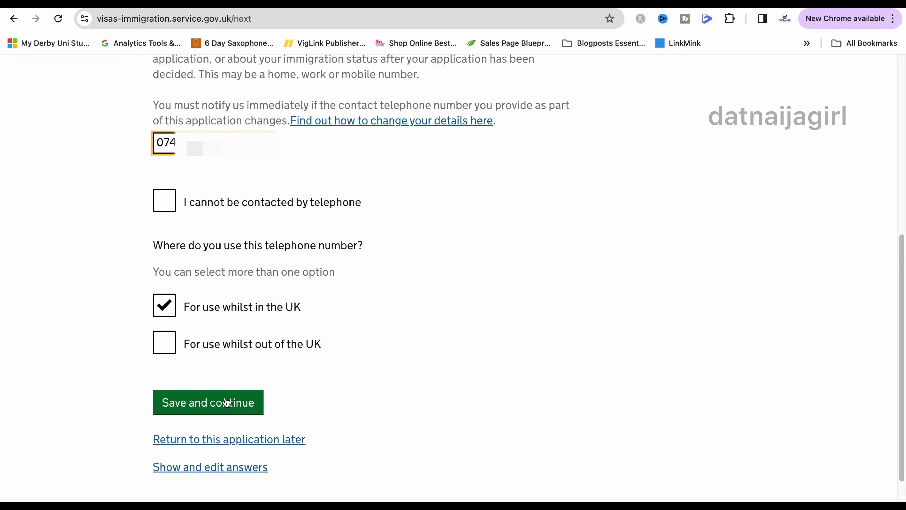
left_click(227, 401)
- Enter the applicant's postal address, confirm that it is where they live, and fill in when they started living there
left_click(218, 393)
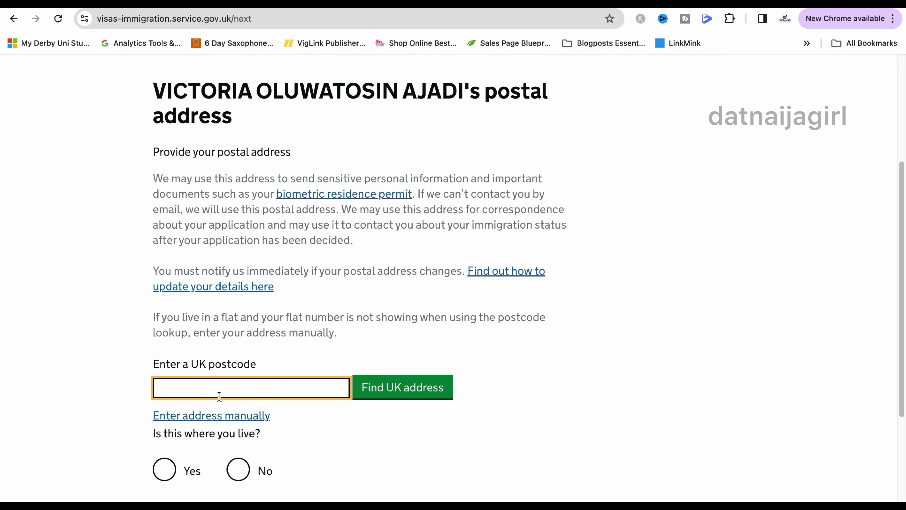
type("N")
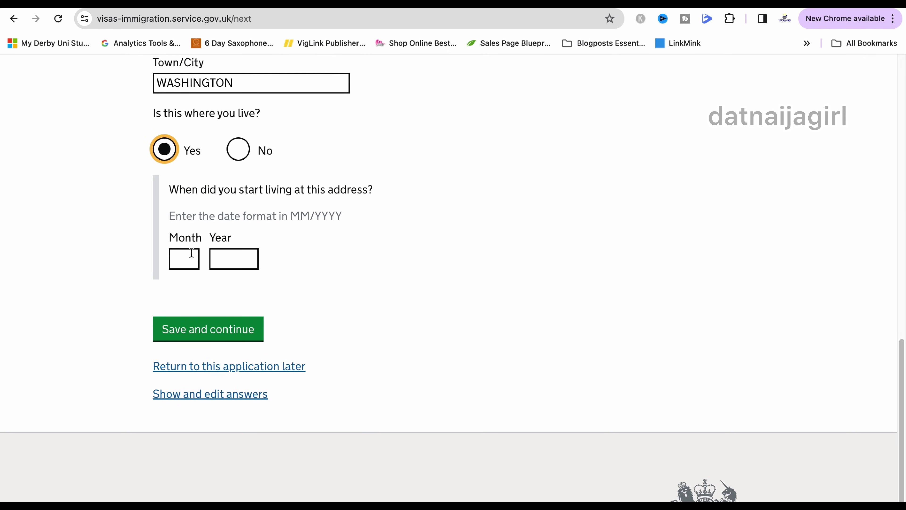
left_click(191, 254)
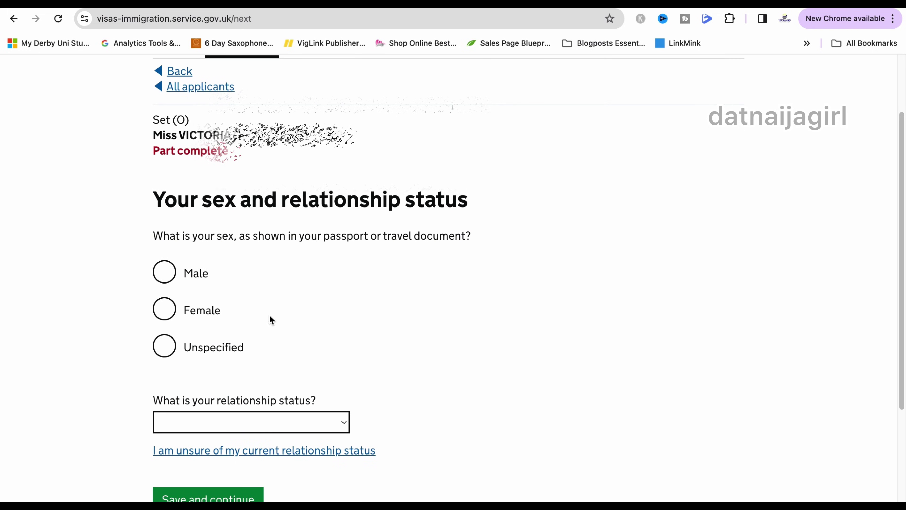
- Set the applicant's sex to Female and fill in the relationship status
left_click(165, 310)
left_click(239, 424)
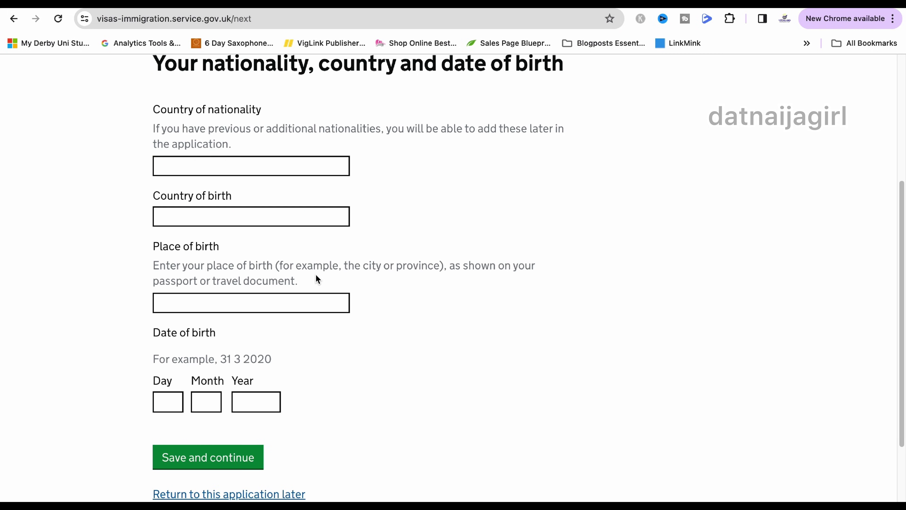
- Enter Nigeria as the country of nationality and country of birth, IBADAN as the place of birth, and the applicant's date of birth
left_click(229, 167)
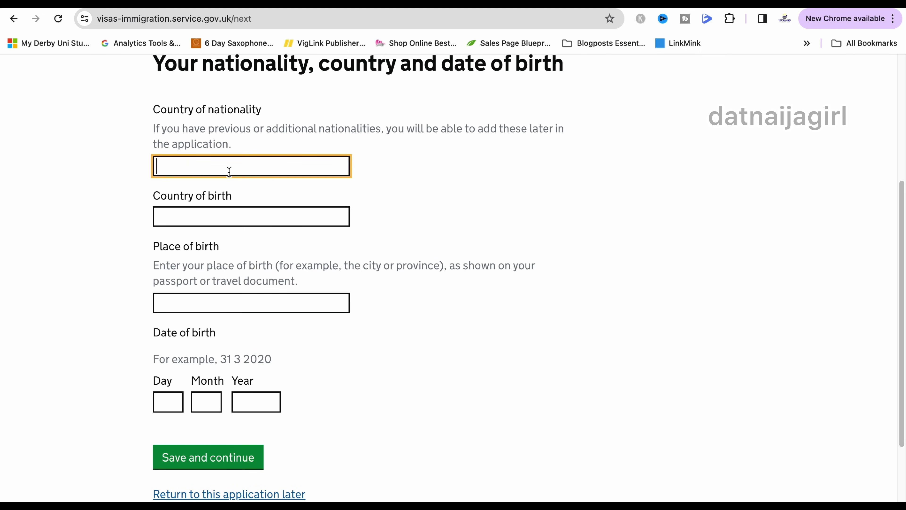
type("NIGER")
left_click(198, 205)
left_click(199, 219)
type("NIG")
left_click(187, 256)
left_click(193, 307)
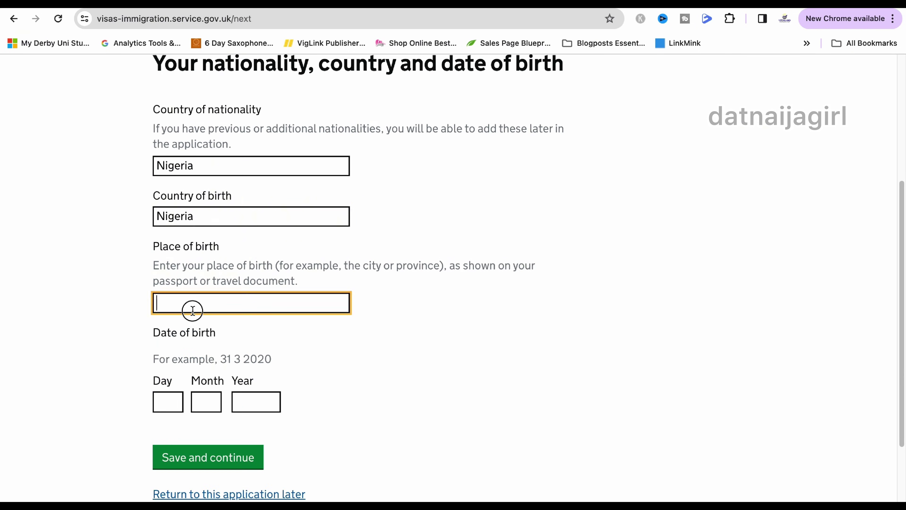
type("IBADAN")
left_click(168, 405)
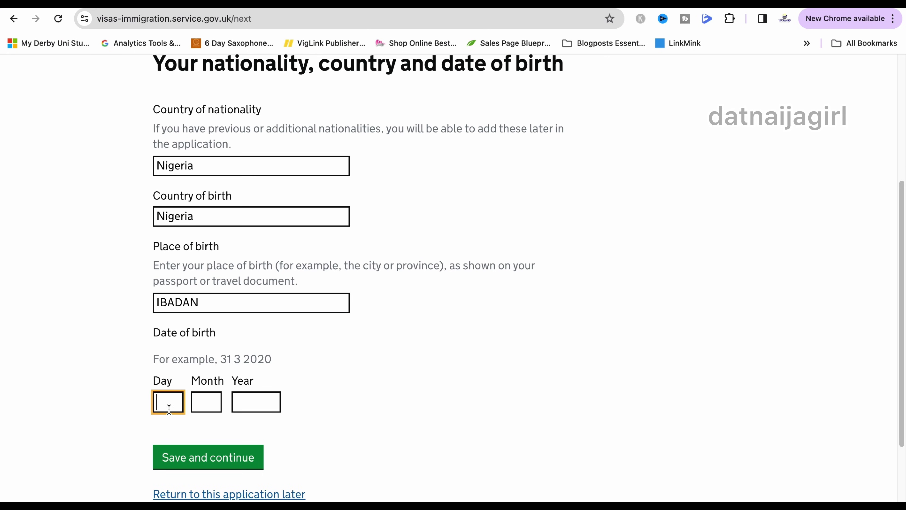
type("0")
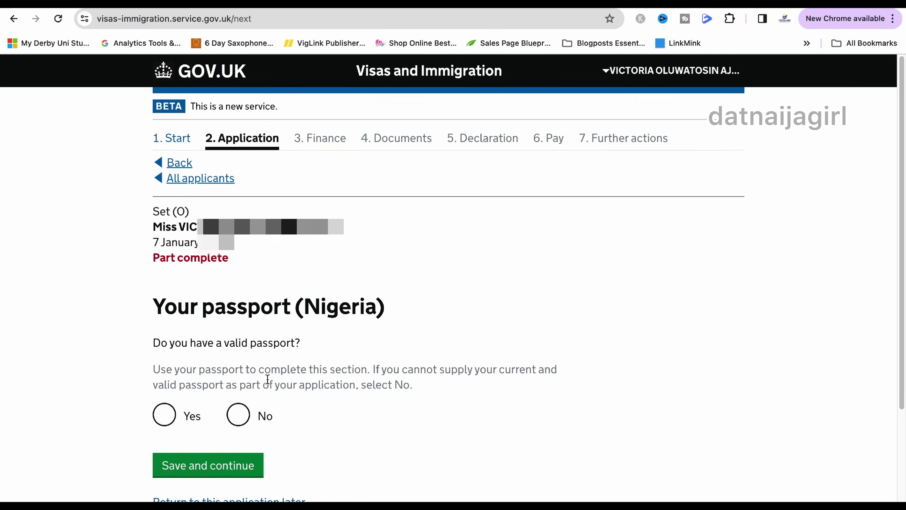
- Answer Yes to having a valid Nigerian passport and fill in the passport details, starting with the passport number
left_click(164, 414)
scroll(254, 426, "down", 5)
scroll(254, 425, "down", 5)
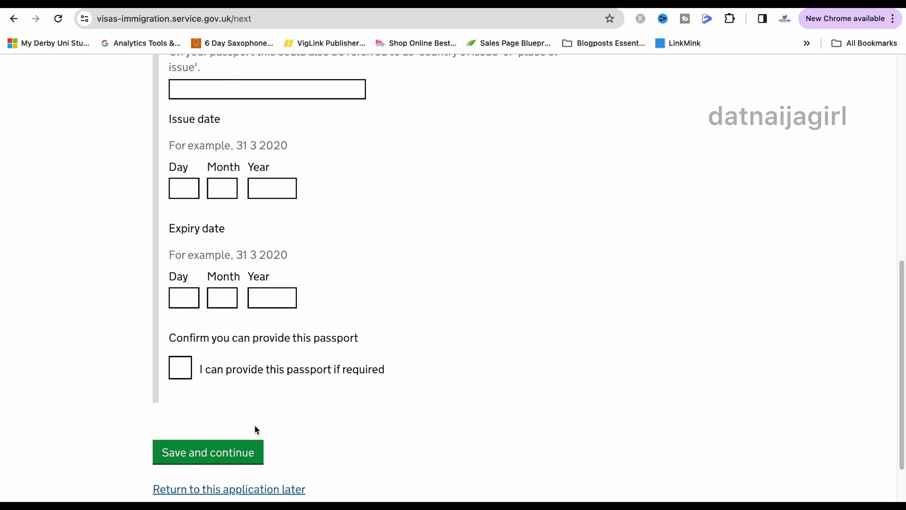
scroll(255, 429, "up", 5)
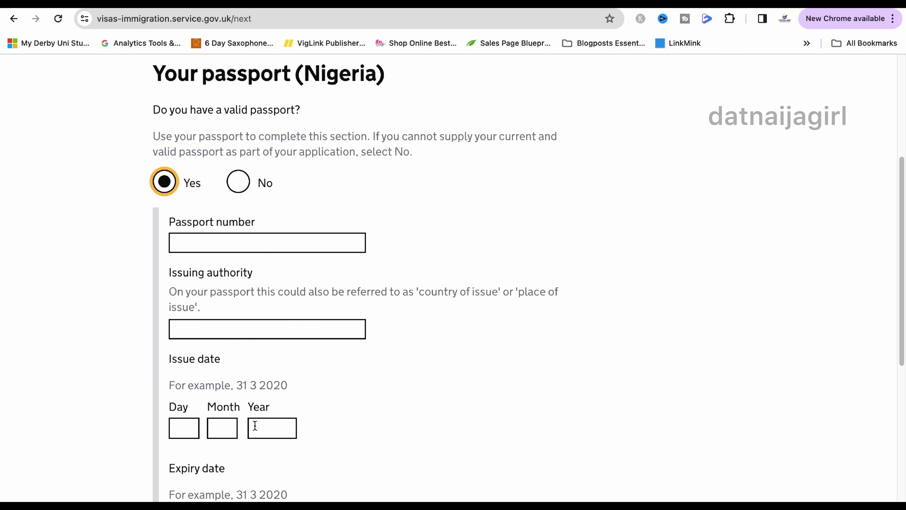
left_click(238, 248)
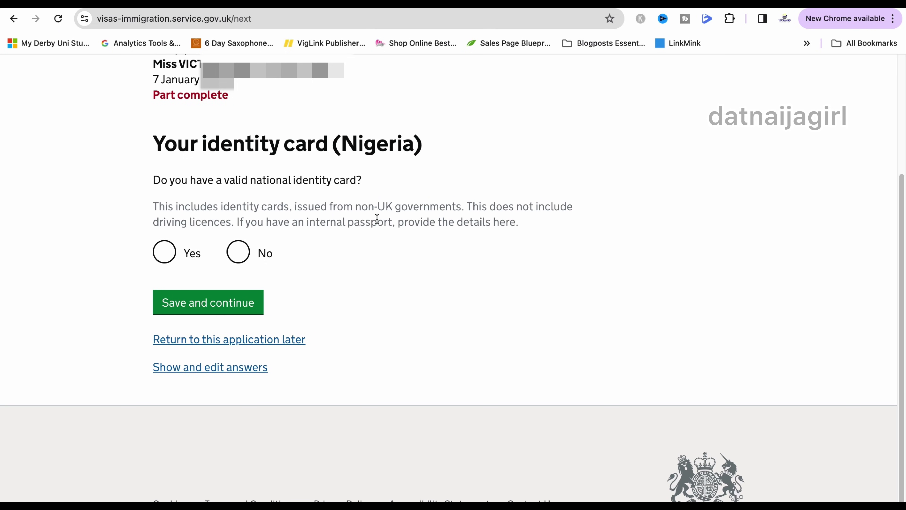
- Answer Yes to having a valid national identity card and fill in its details, starting with the card number
left_click(164, 252)
scroll(282, 413, "down", 5)
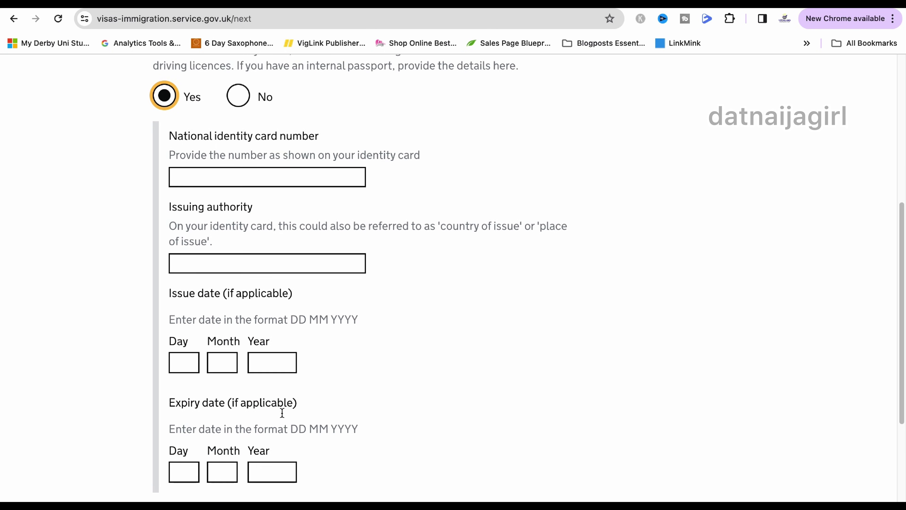
scroll(281, 413, "up", 1)
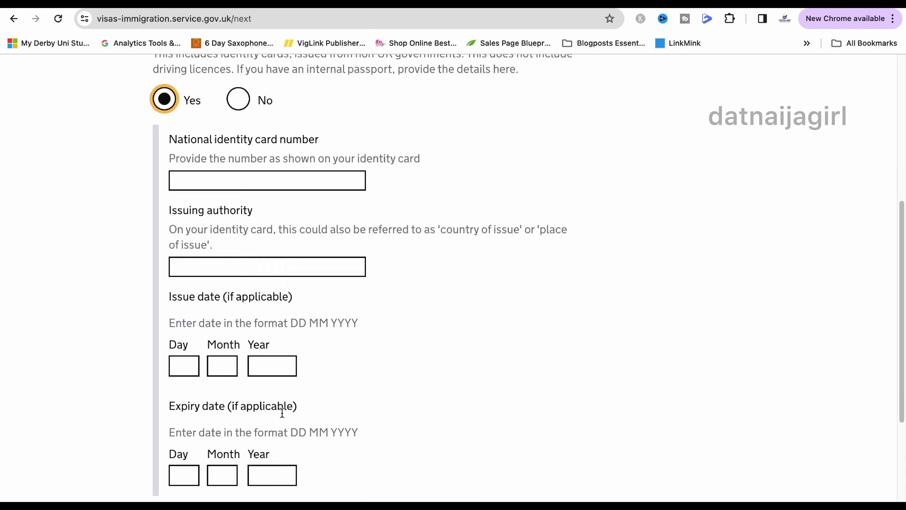
left_click(273, 184)
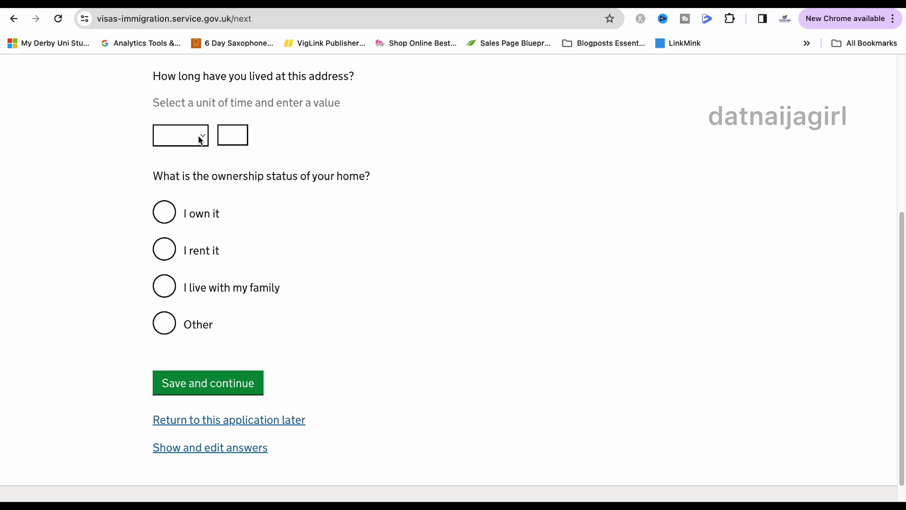
- Open the choice of time unit for how long the applicant has lived at the address
left_click(198, 135)
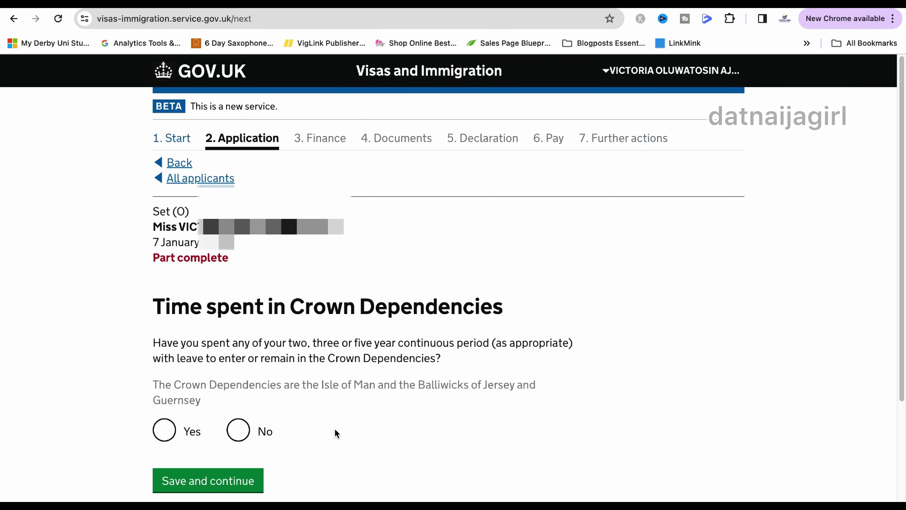
- Answer Yes to having had absences from the UK since first entering, and save the answer
scroll(335, 429, "down", 2)
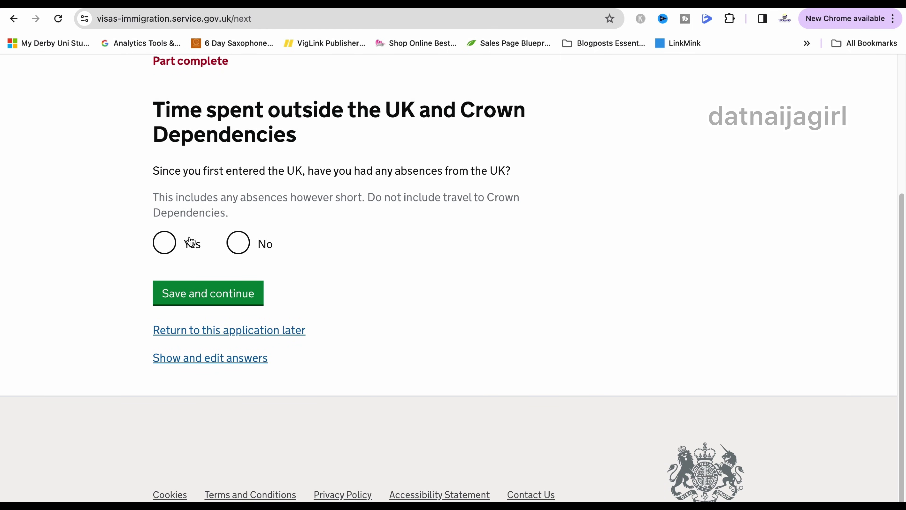
left_click(164, 243)
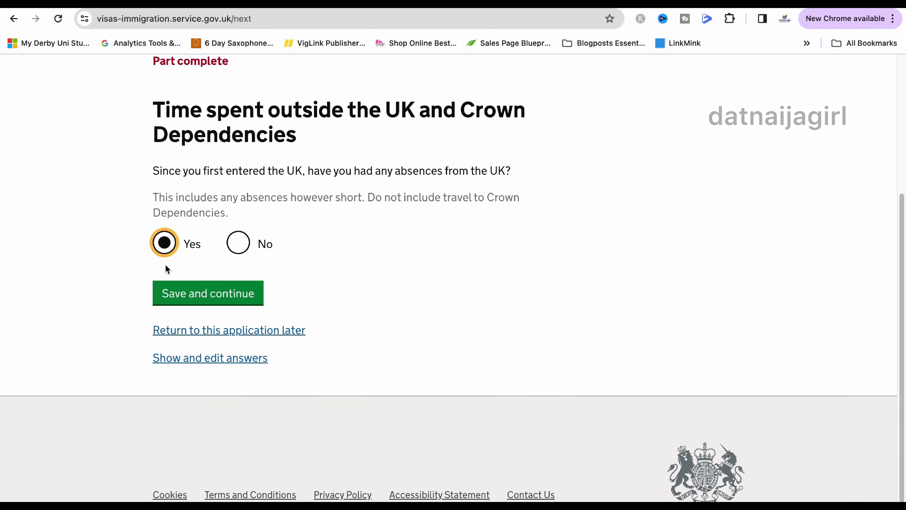
left_click(178, 298)
- Enter Nigeria as the country visited during the absence and 31 03 2021 as the date of leaving the UK
scroll(406, 371, "down", 2)
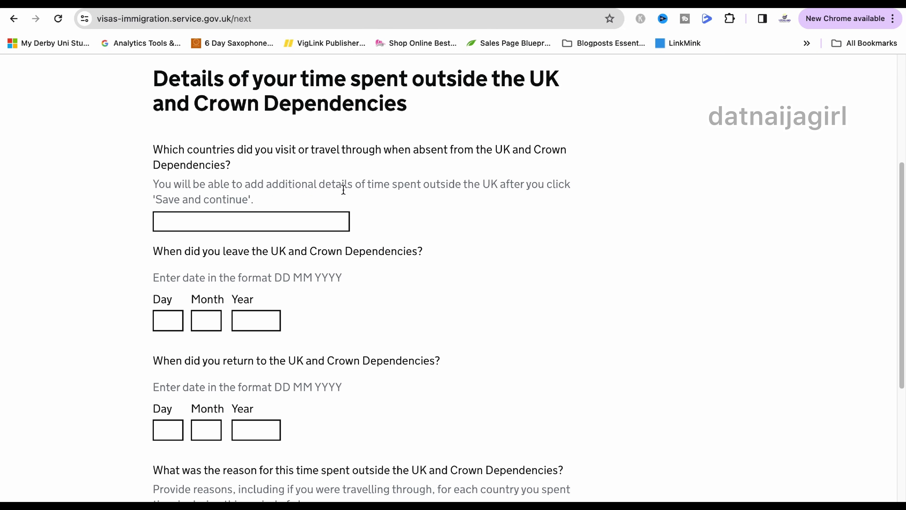
left_click(271, 216)
type("Nigeria")
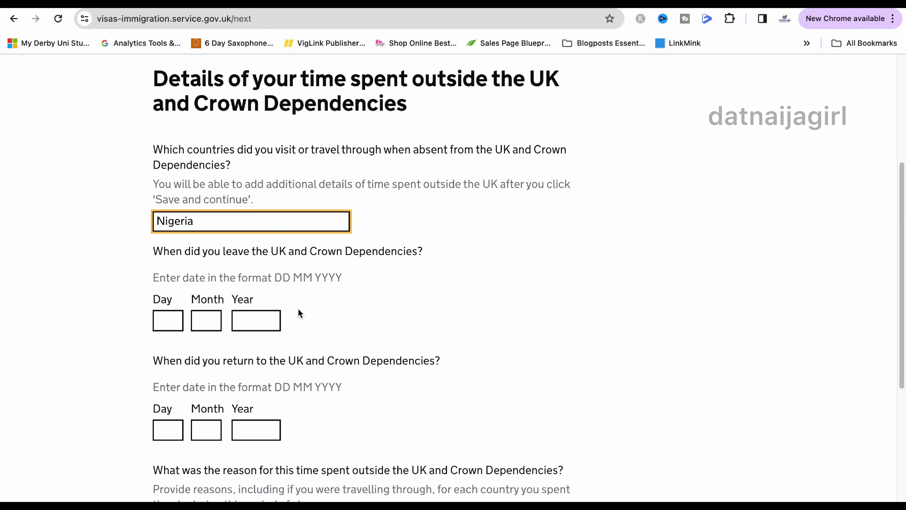
left_click(165, 323)
type("31")
key("Tab")
type("03")
key("Tab")
type("2021")
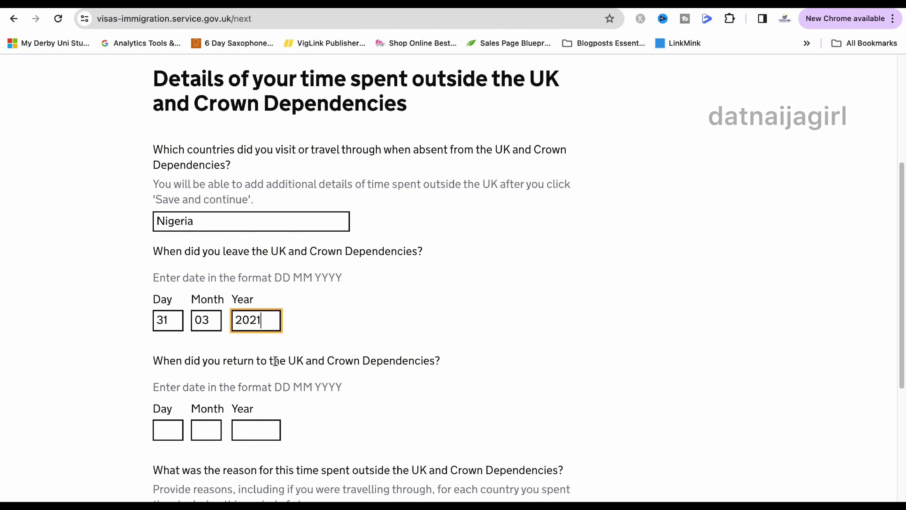
- Enter 24 04 2021 as the date of return to the UK and Crown Dependencies
scroll(268, 361, "down", 1)
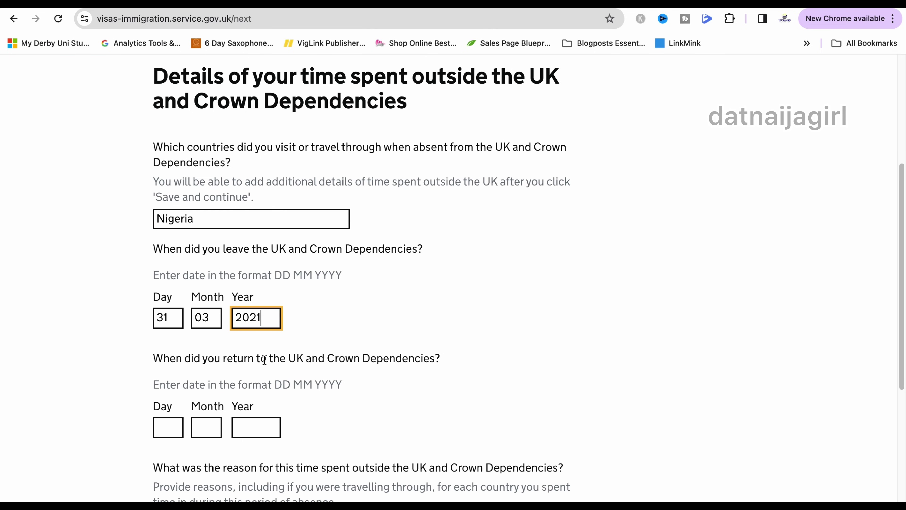
left_click(175, 428)
type("24")
key("Tab")
type("04")
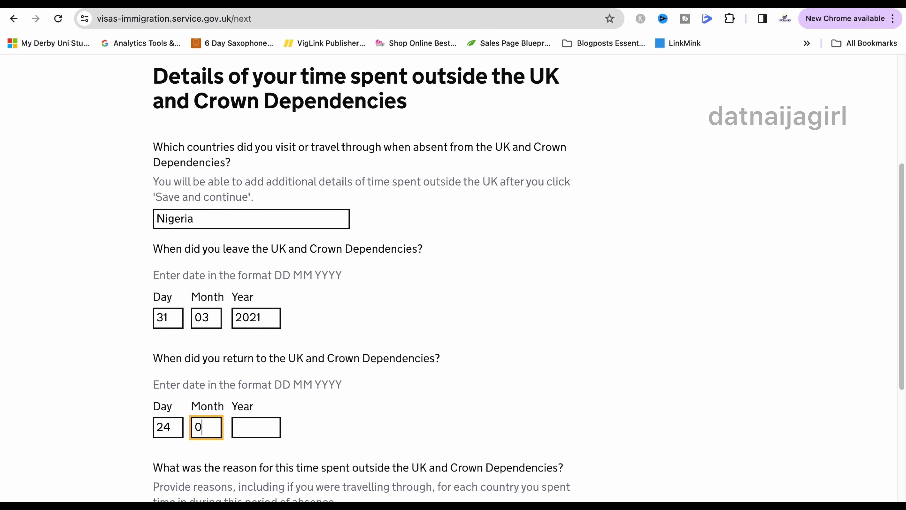
key("Tab")
type("2021")
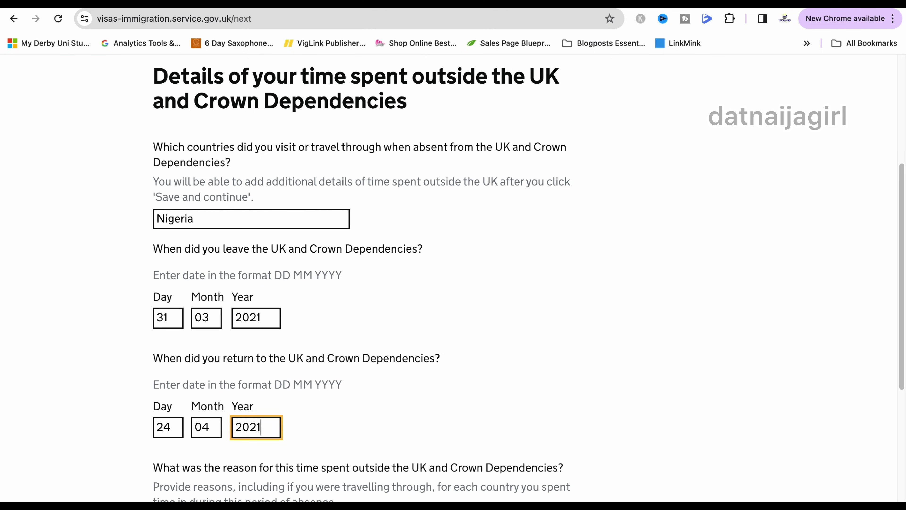
- Give "To visit my family in my home country" as the absence reason, save, and answer Yes to having had other absences
scroll(306, 480, "down", 6)
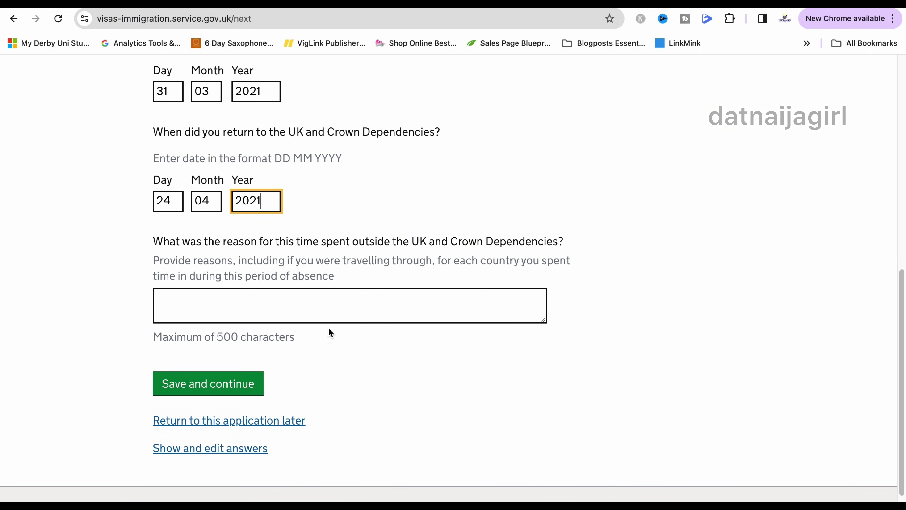
left_click(314, 310)
type("To v")
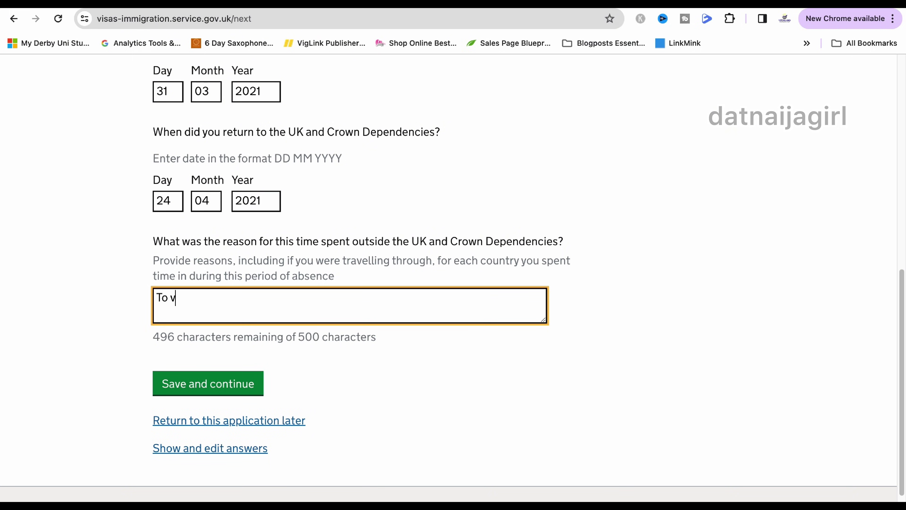
type("isit my family in my home country")
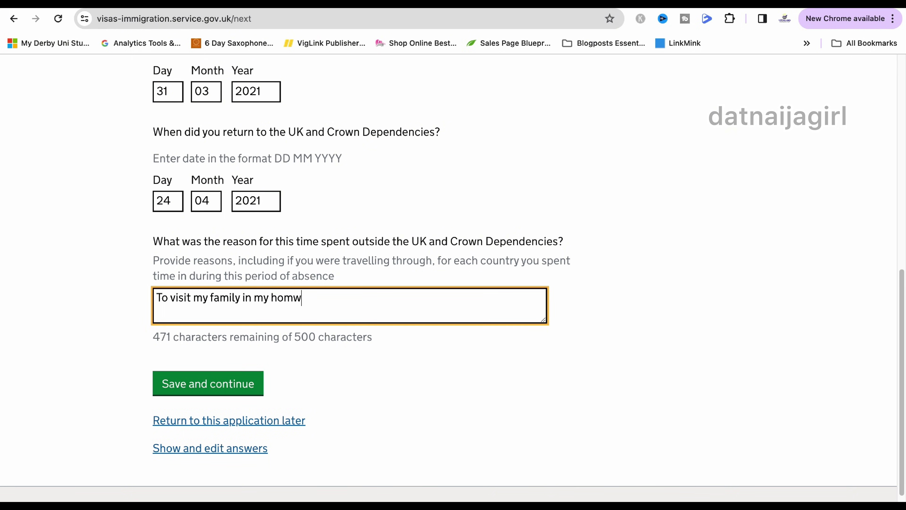
left_click(247, 387)
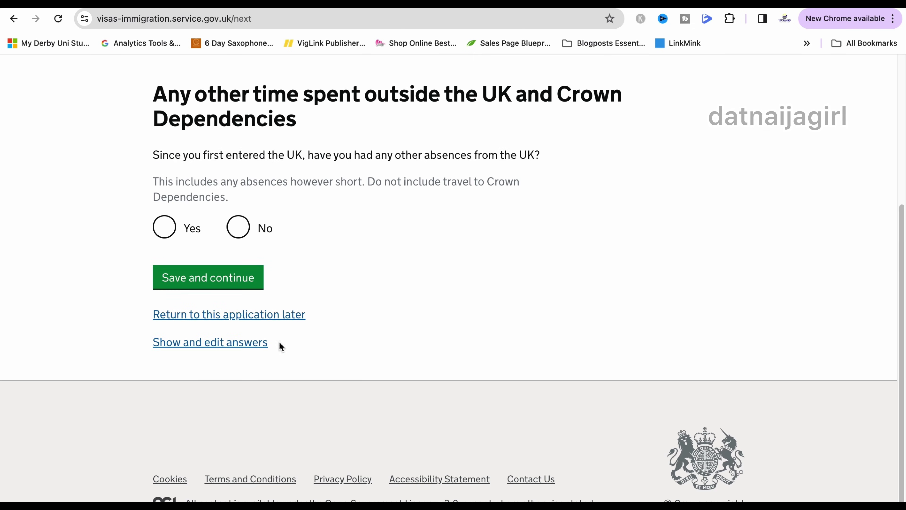
left_click(168, 228)
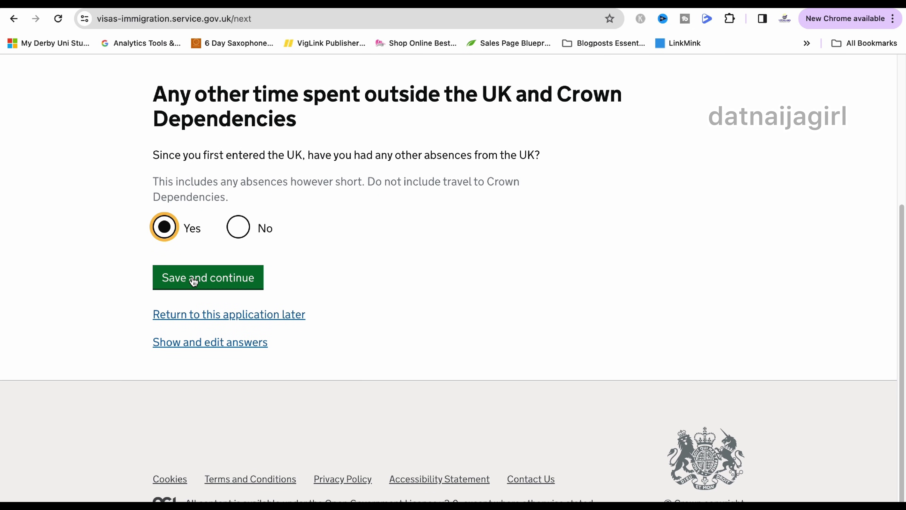
left_click(193, 281)
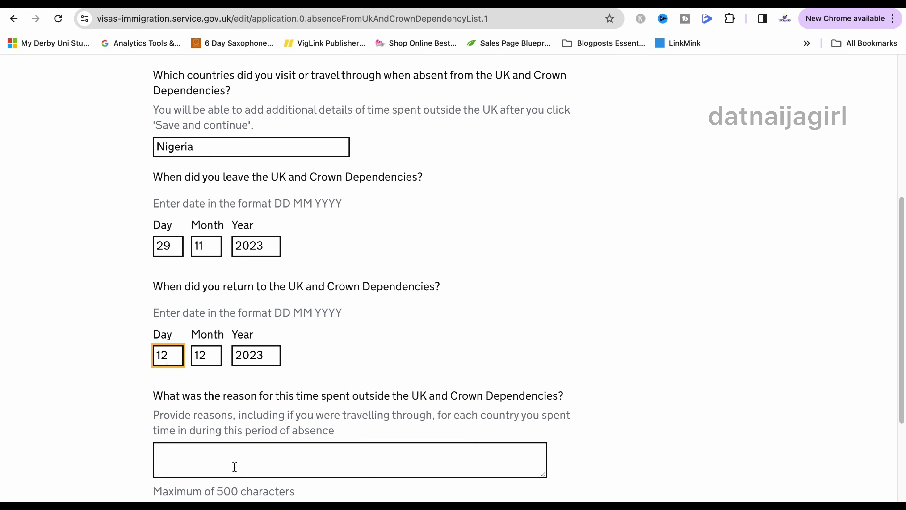
- Give "To visit my family and attend my sister's wedding" as the second absence's reason, save, and answer No to any other absences
left_click(234, 466)
type("To visit my family and att")
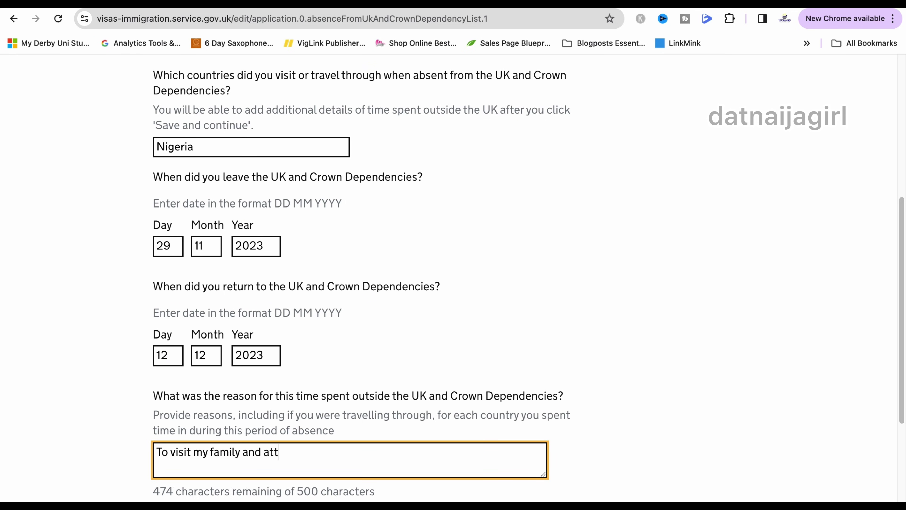
type("end my sister's")
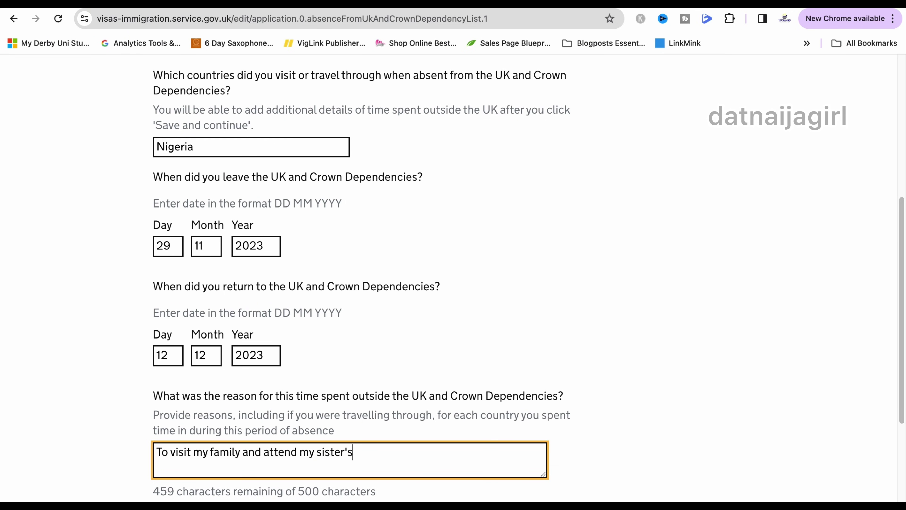
type(" wedding")
scroll(235, 392, "down", 10)
left_click(234, 289)
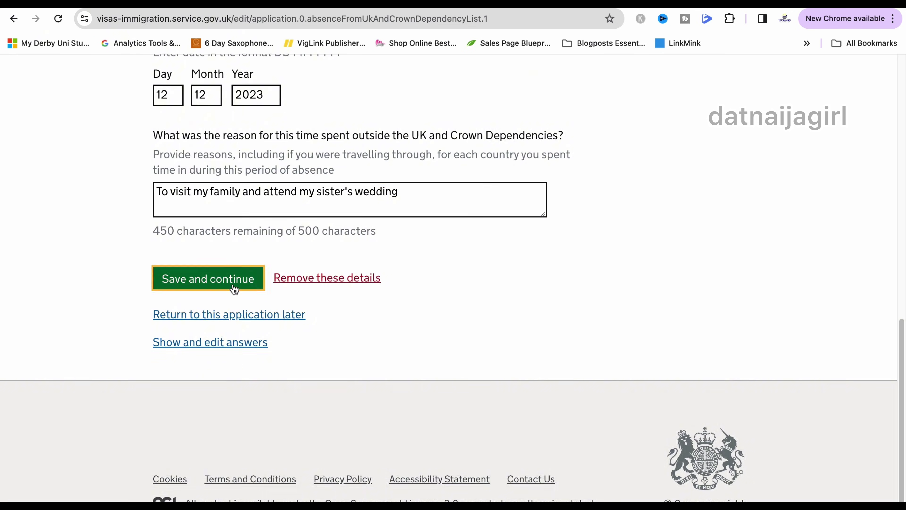
left_click(237, 243)
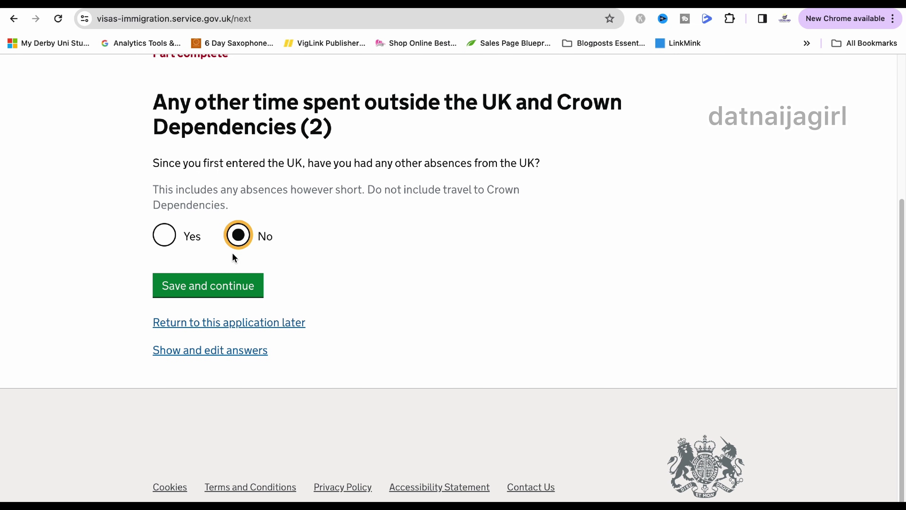
left_click(209, 291)
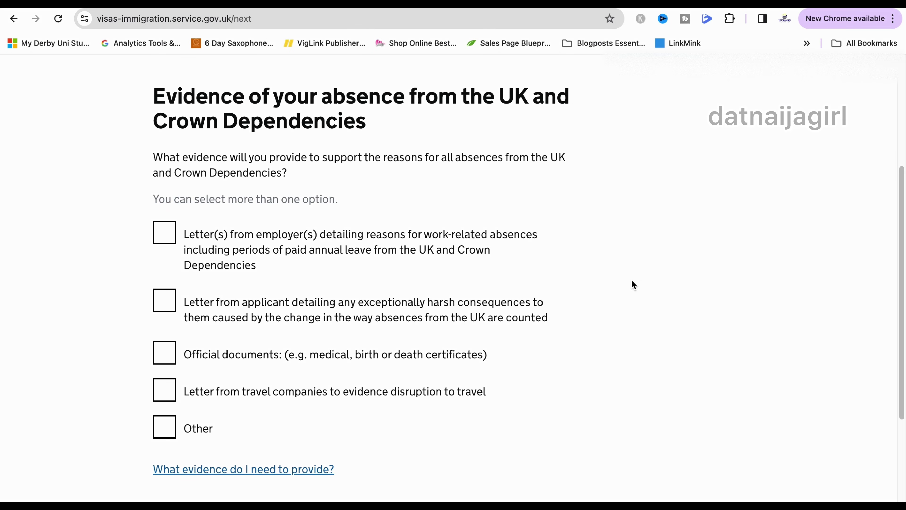
- Open the guidance on what evidence must be provided for absences and read it to the end
left_click(243, 468)
scroll(243, 469, "down", 5)
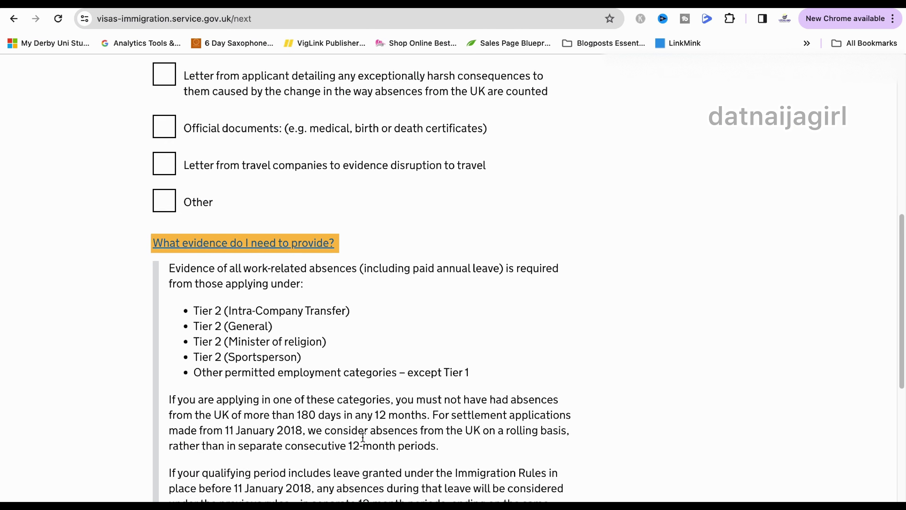
scroll(362, 435, "down", 3)
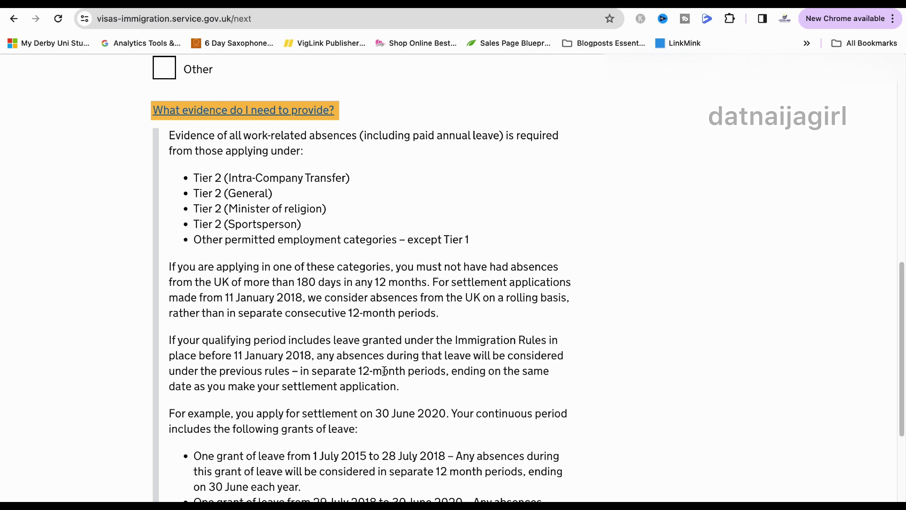
scroll(384, 371, "down", 6)
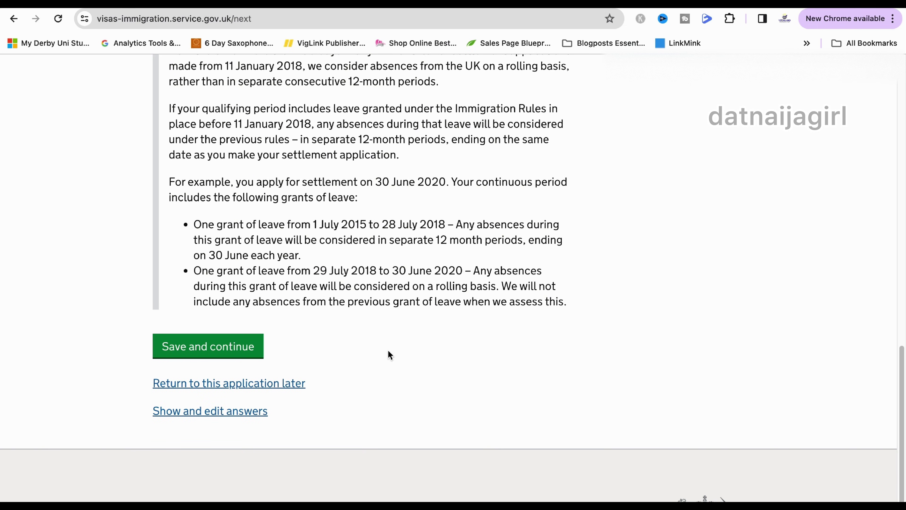
- Select employer letters and Other as evidence of the absences, specify "flight tickets" in the details, and save
scroll(390, 356, "up", 14)
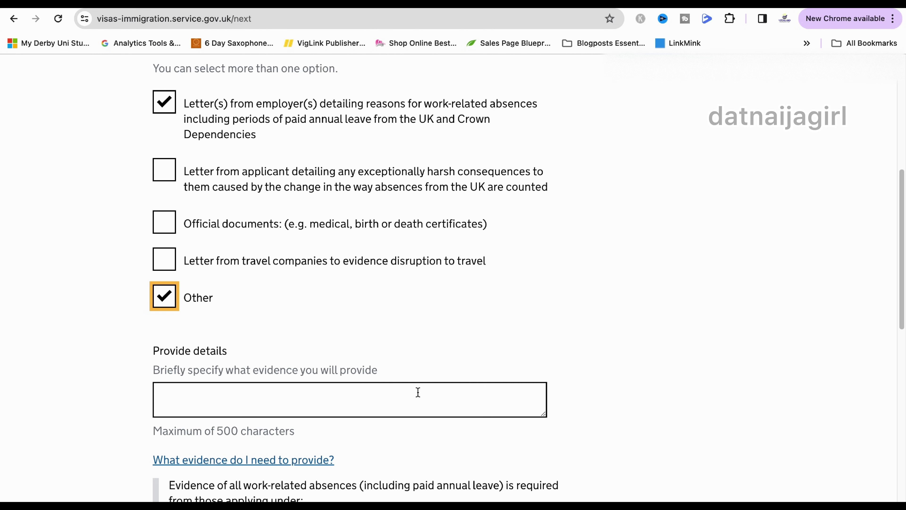
scroll(415, 395, "up", 1)
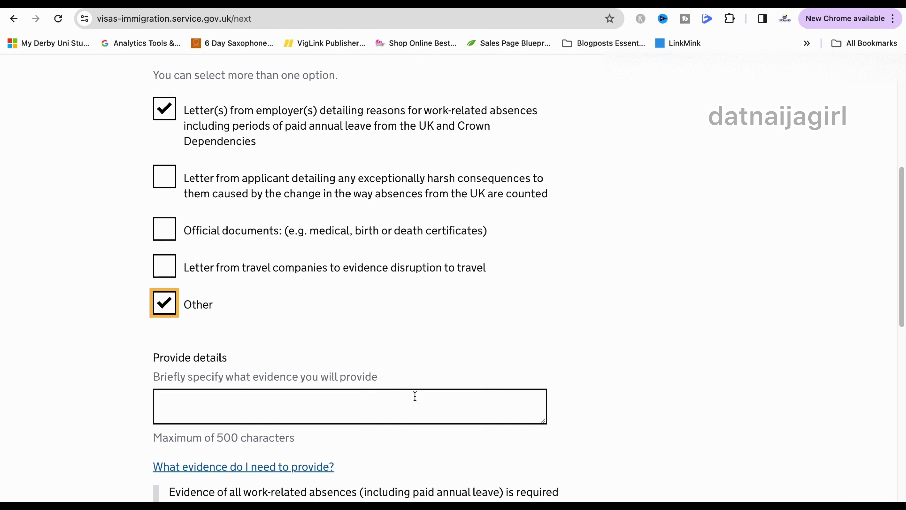
scroll(412, 403, "down", 7)
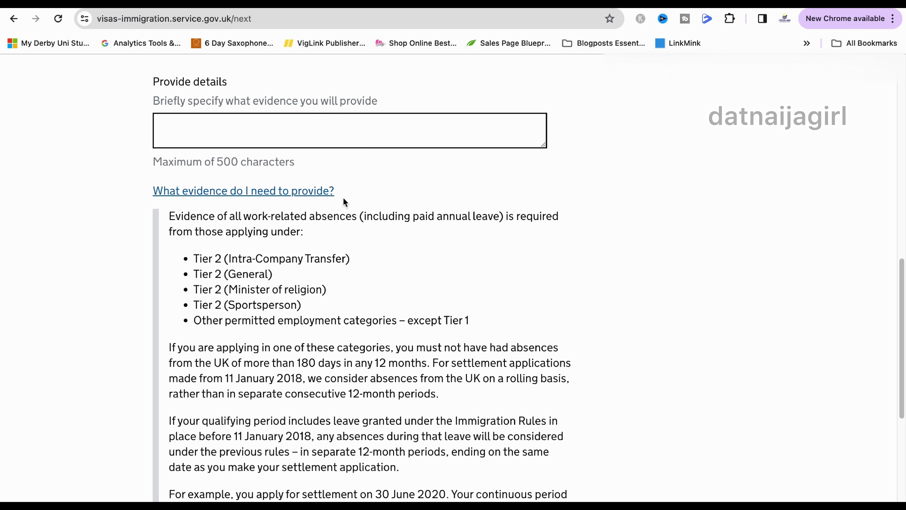
left_click(301, 128)
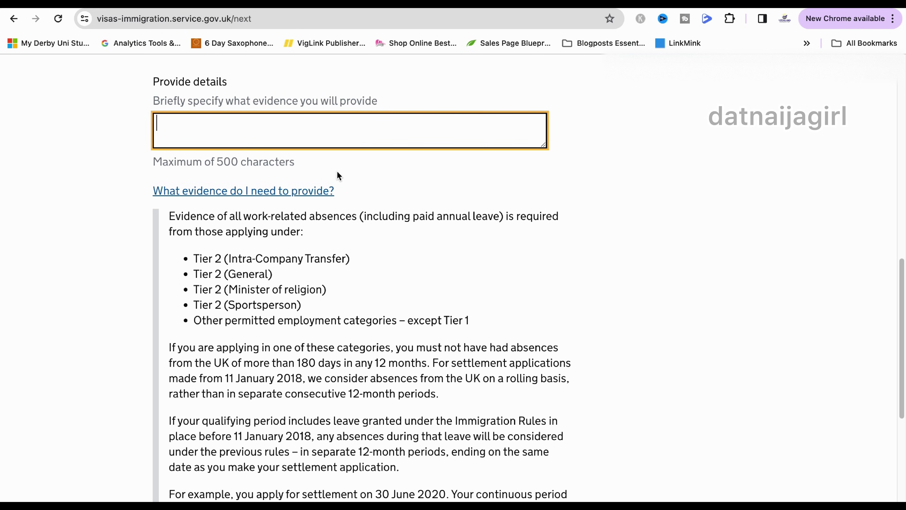
type("fli")
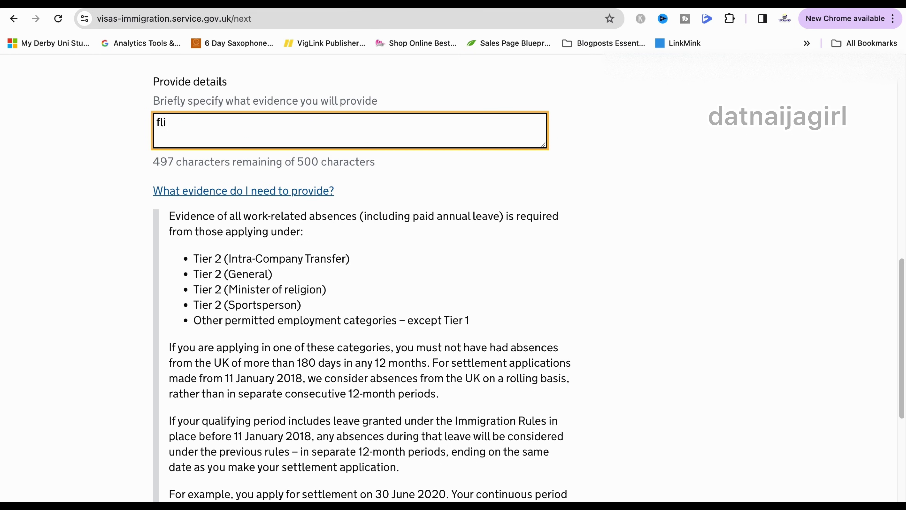
type("ght tickets")
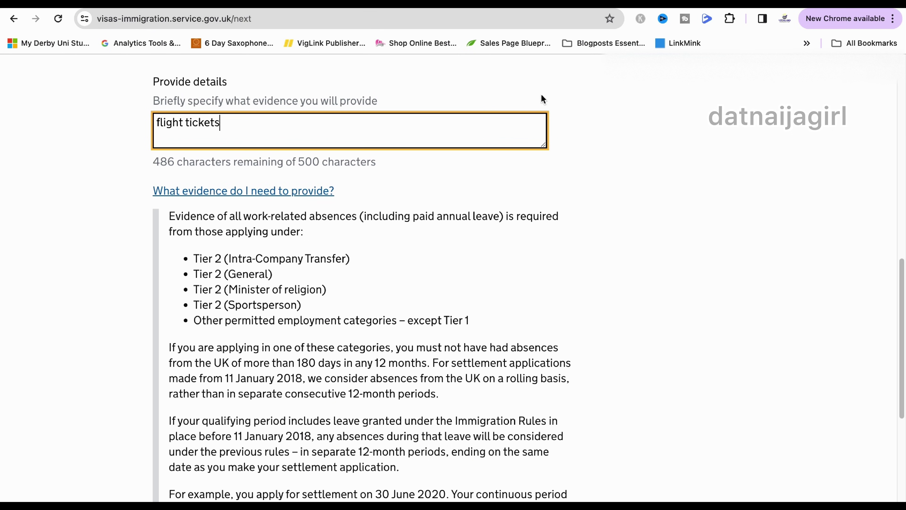
scroll(296, 328, "down", 7)
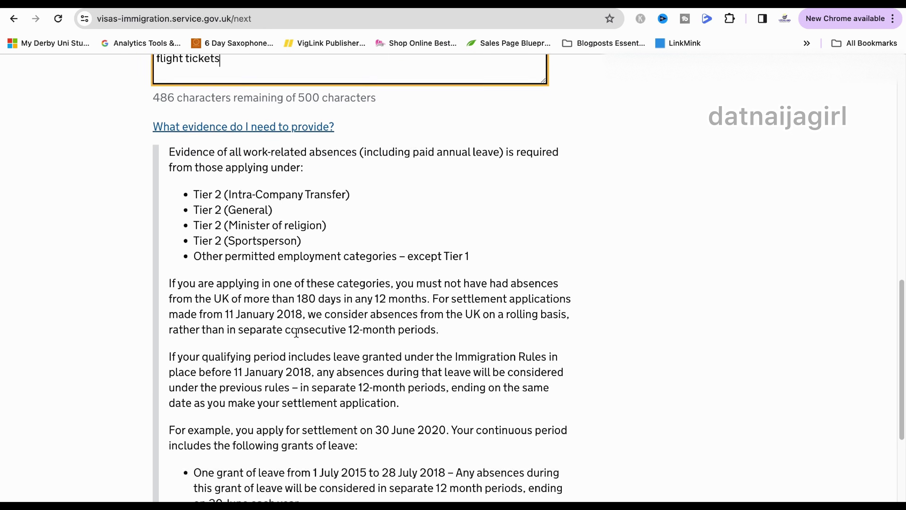
left_click(232, 405)
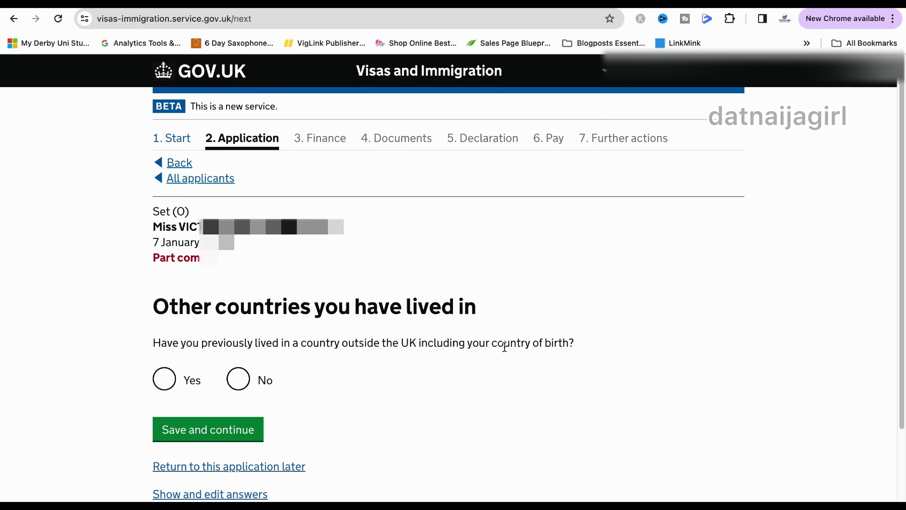
- Answer Yes to having lived outside the UK and enter Nigeria as the country, lived in until 05 08 2019
left_click(171, 379)
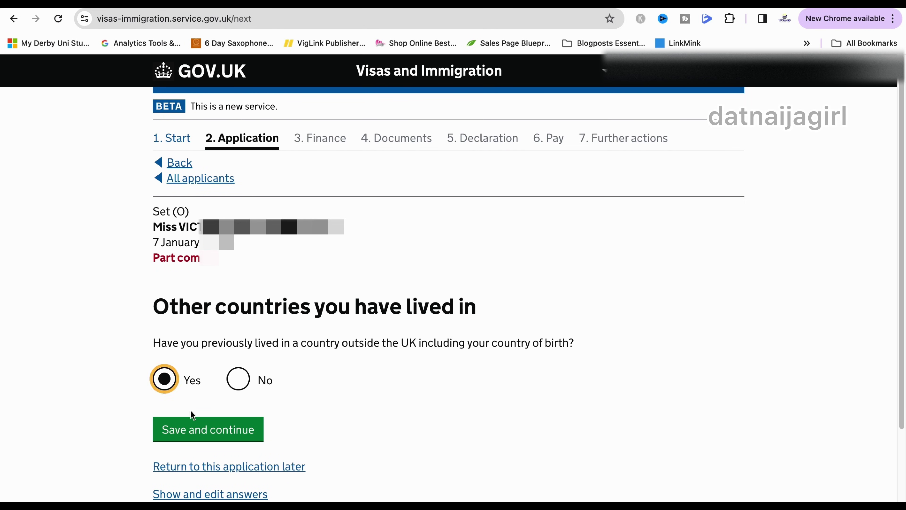
left_click(197, 427)
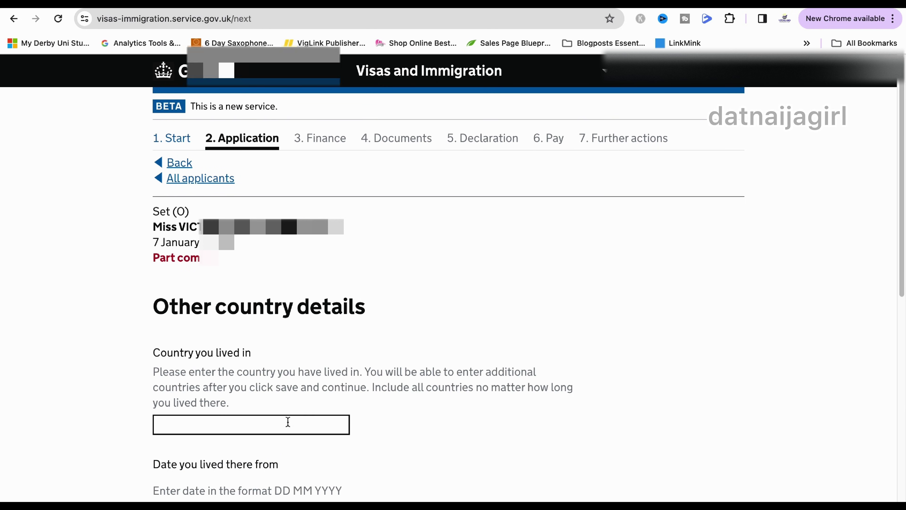
scroll(288, 421, "down", 3)
left_click(293, 253)
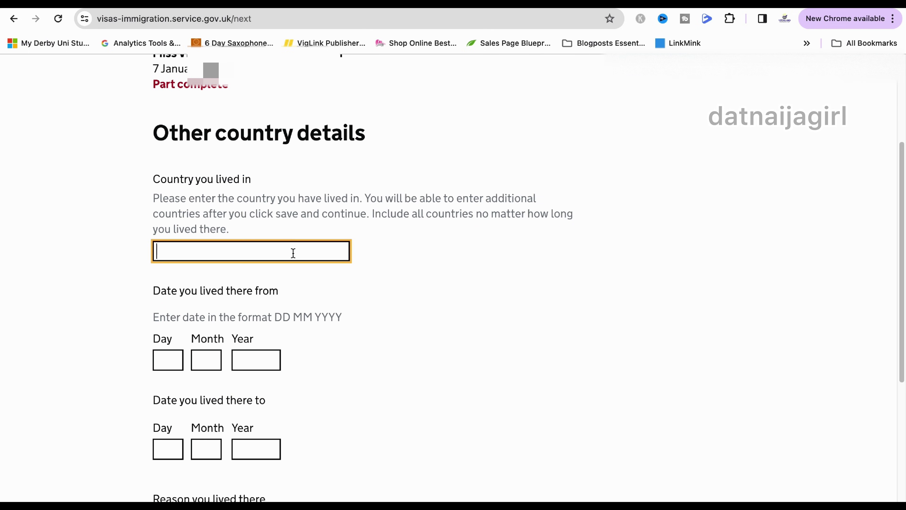
type("nig")
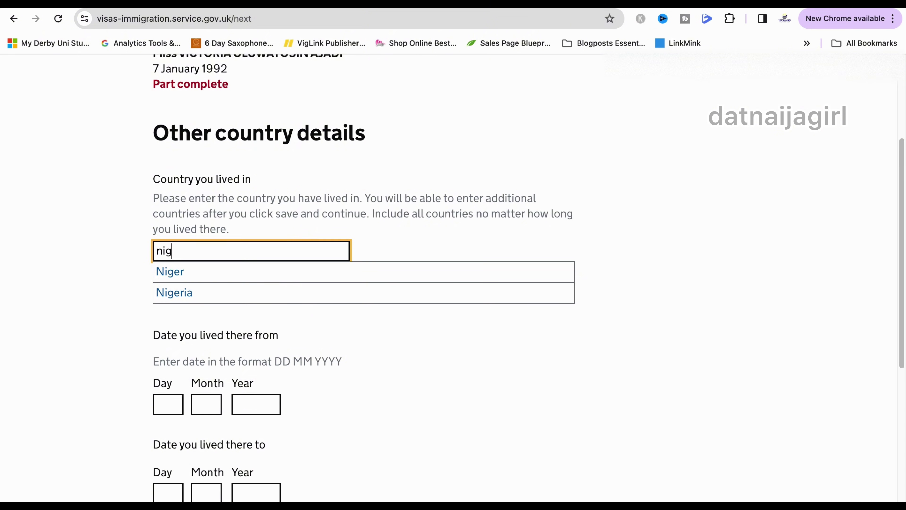
left_click(290, 297)
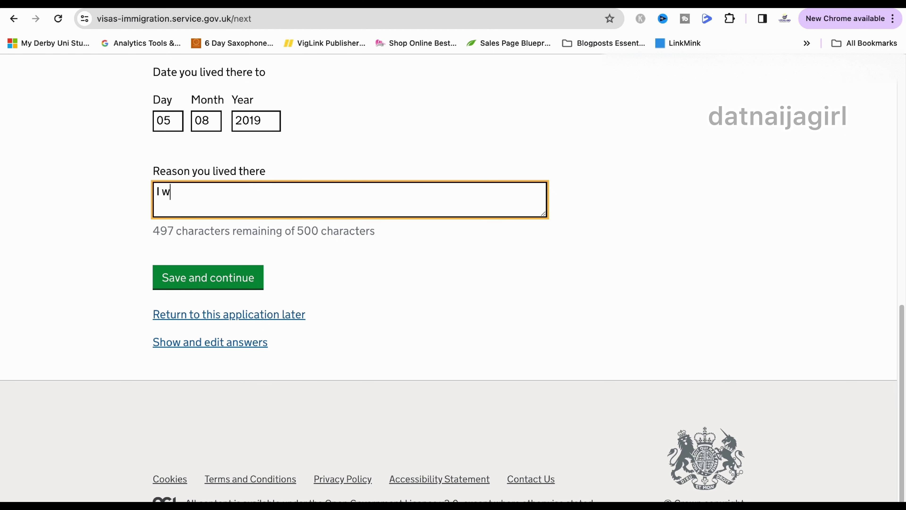
- Give "I was born and raised there" as the reason for living in Nigeria, save, and answer No to adding another country
type("as born an")
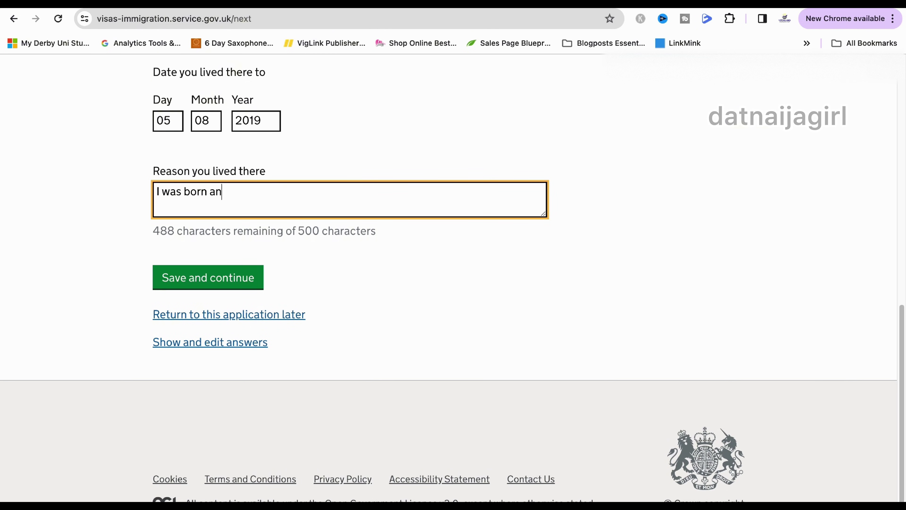
type("d raised there")
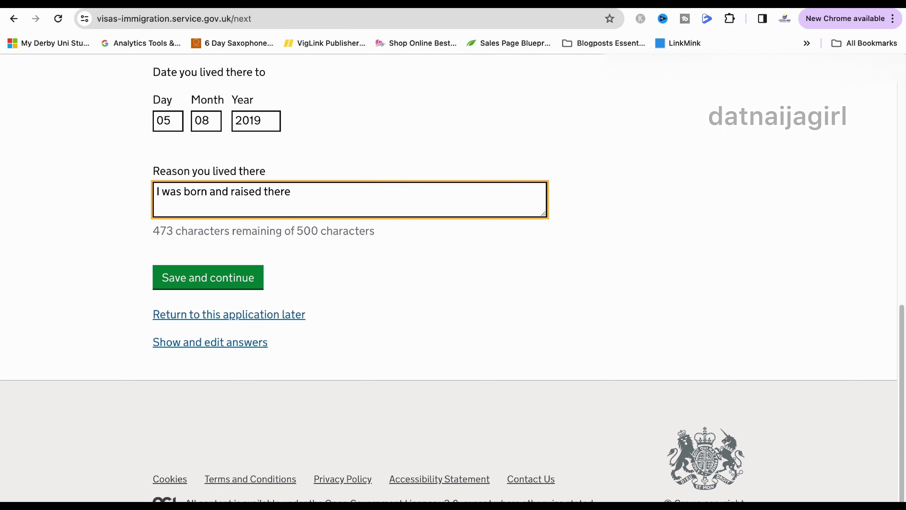
left_click(242, 282)
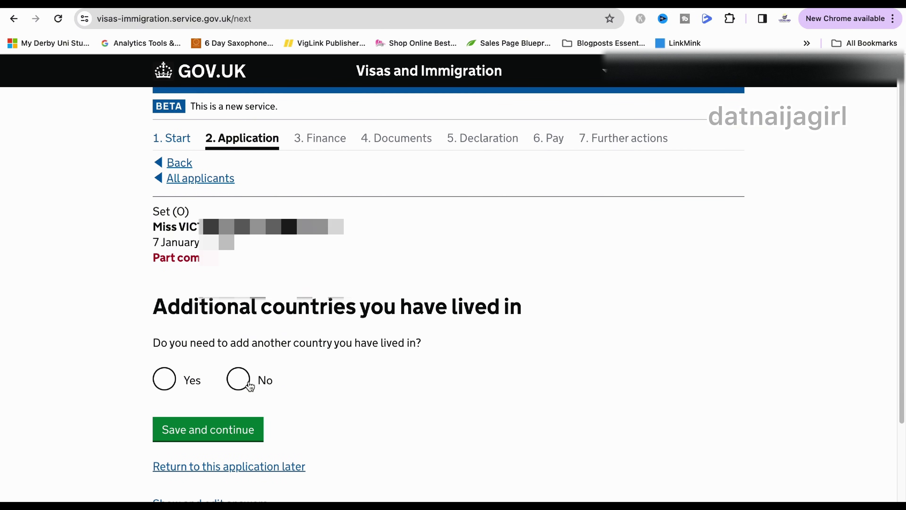
left_click(237, 378)
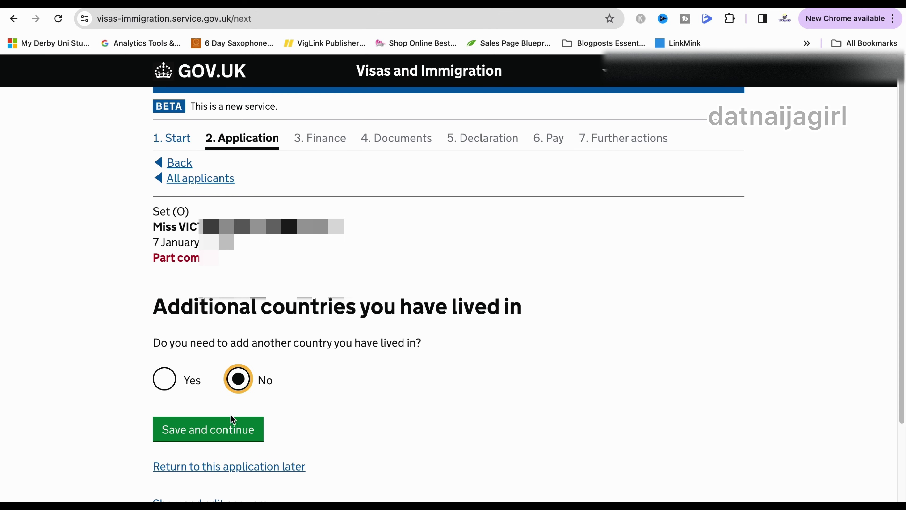
left_click(229, 429)
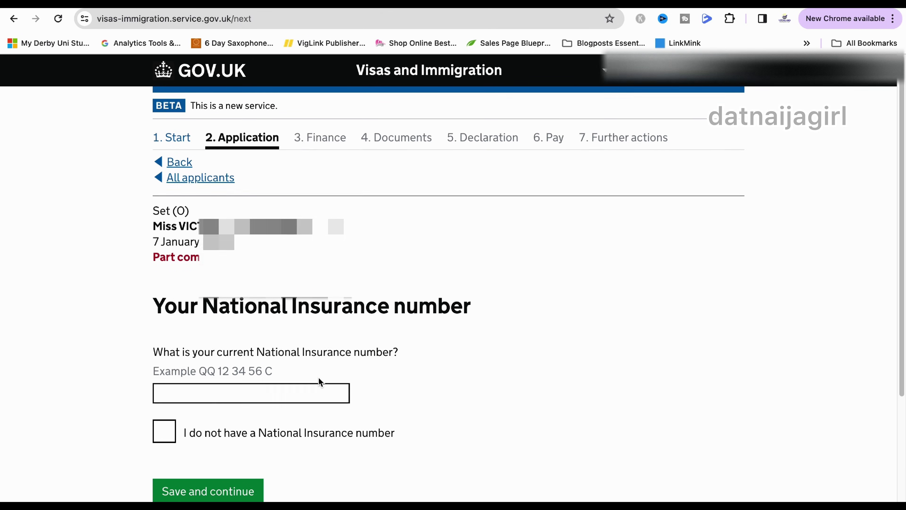
- Answer Yes to having passed the Life in the UK test and paste the test's unique reference number
scroll(320, 381, "down", 1)
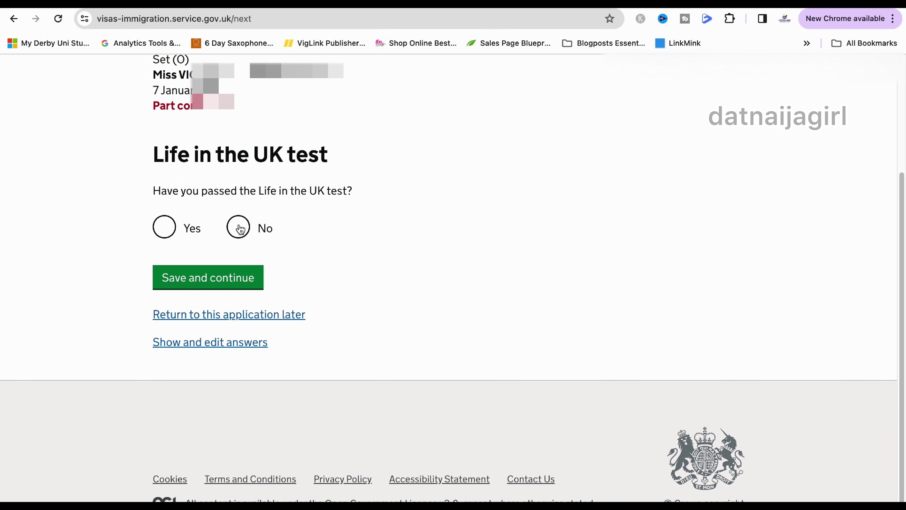
left_click(173, 234)
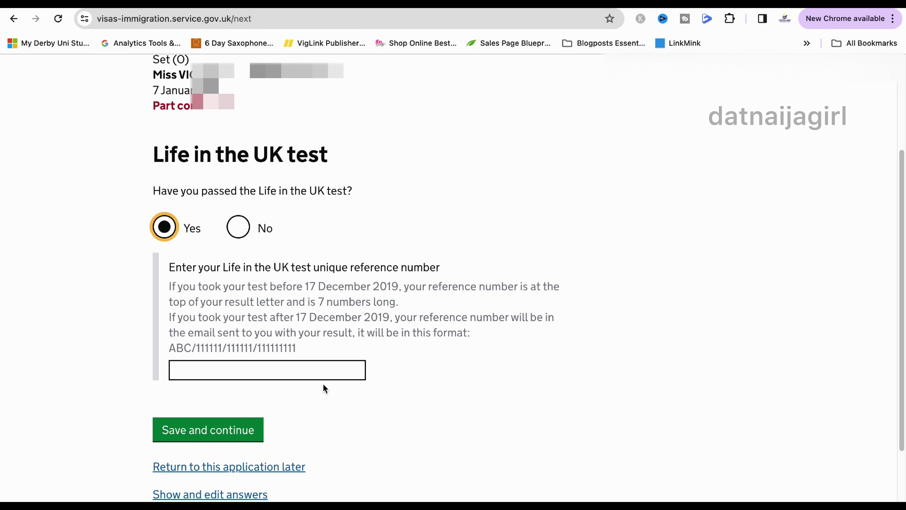
left_click(291, 369)
key("ctrl+v")
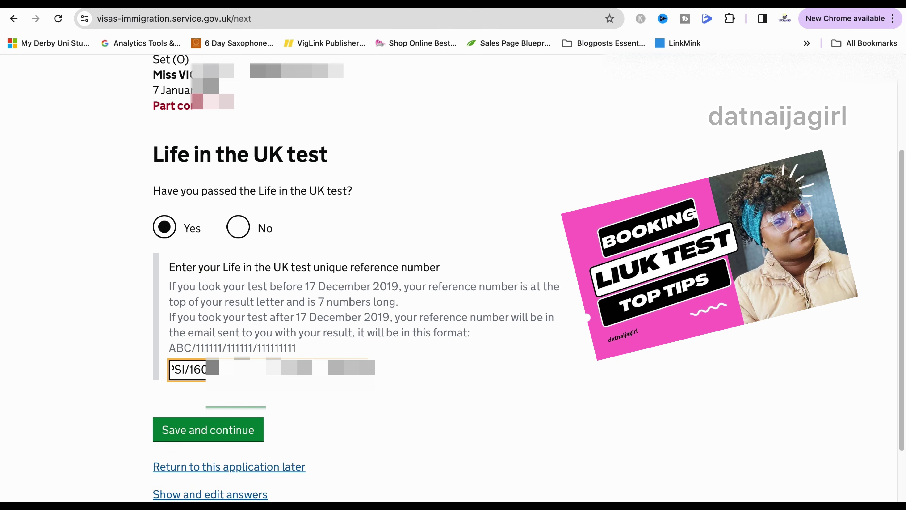
- Save the Life in the UK test details and answer No to immigration problems with both the UK and other countries, saving each answer
key("Return")
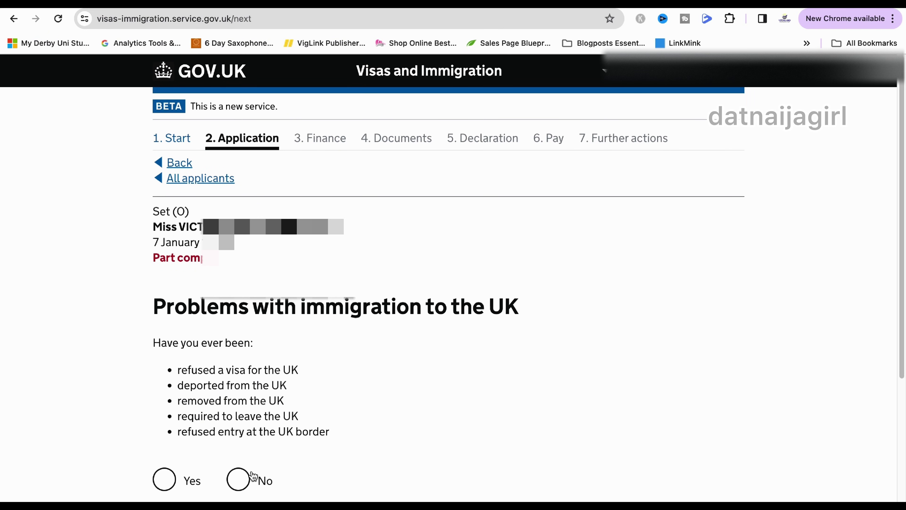
left_click(246, 478)
key("Return")
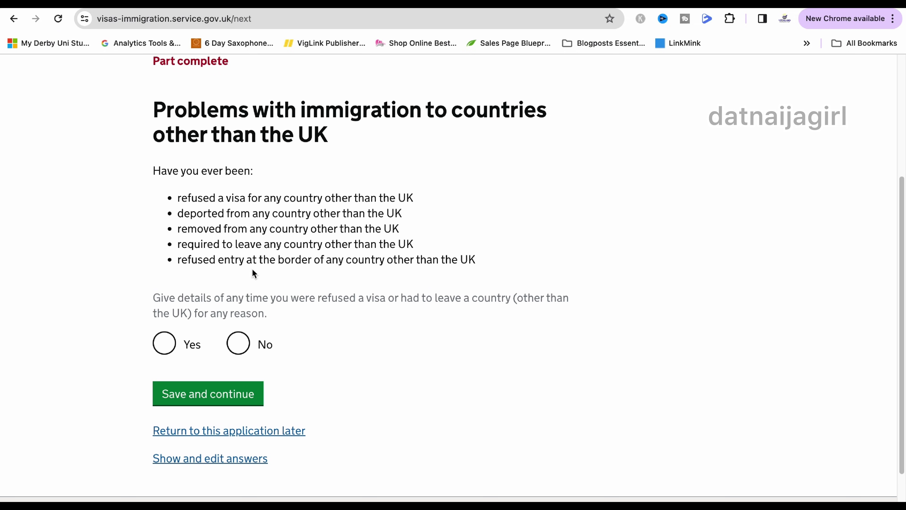
left_click(236, 343)
left_click(234, 393)
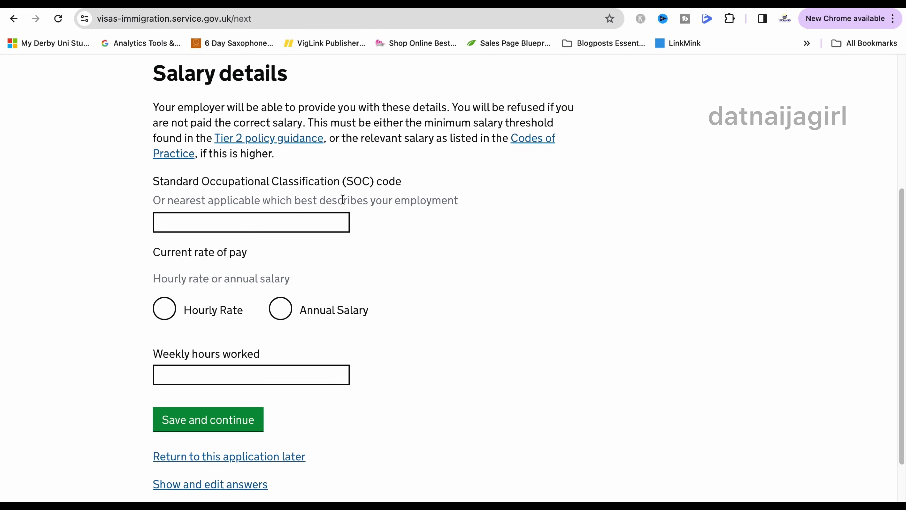
- Search Google for "SOC CODE FOR NURSES" in a new tab and return to the application's Salary details page
key("super+t")
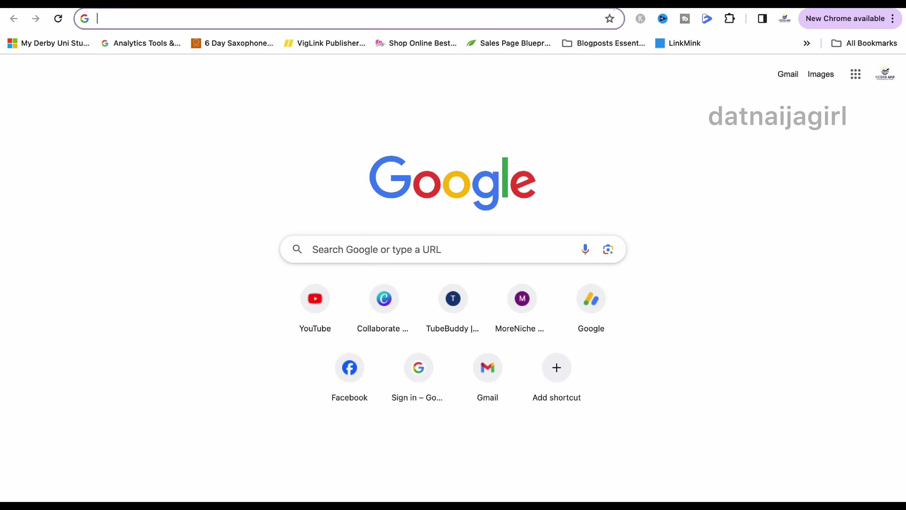
type("SOC CODE FOR NURSES")
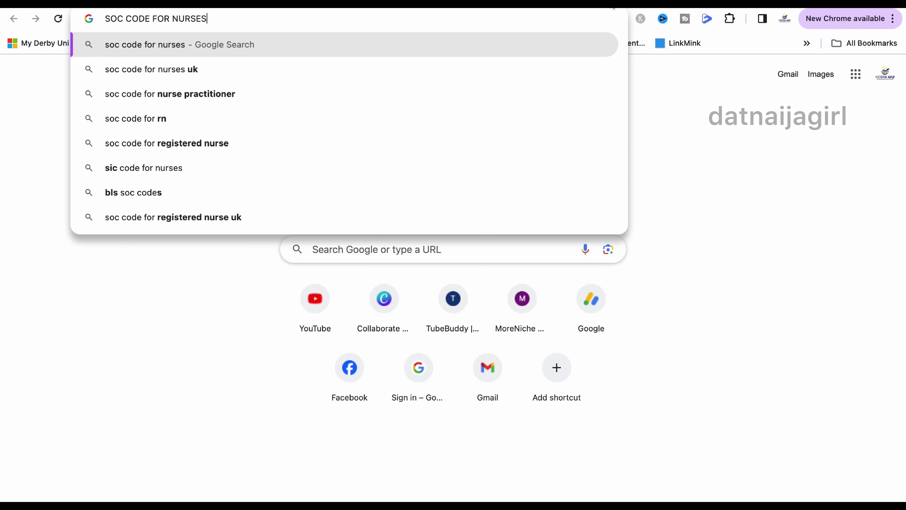
key("Return")
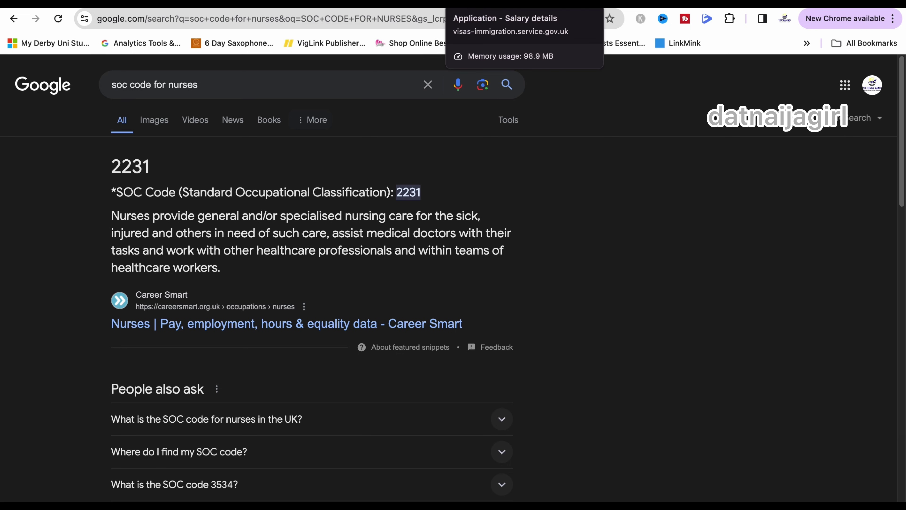
left_click(488, 4)
- Open the Tier 2 policy guidance link in a new tab and enter 2231 as the Standard Occupational Classification (SOC) code
right_click(293, 146)
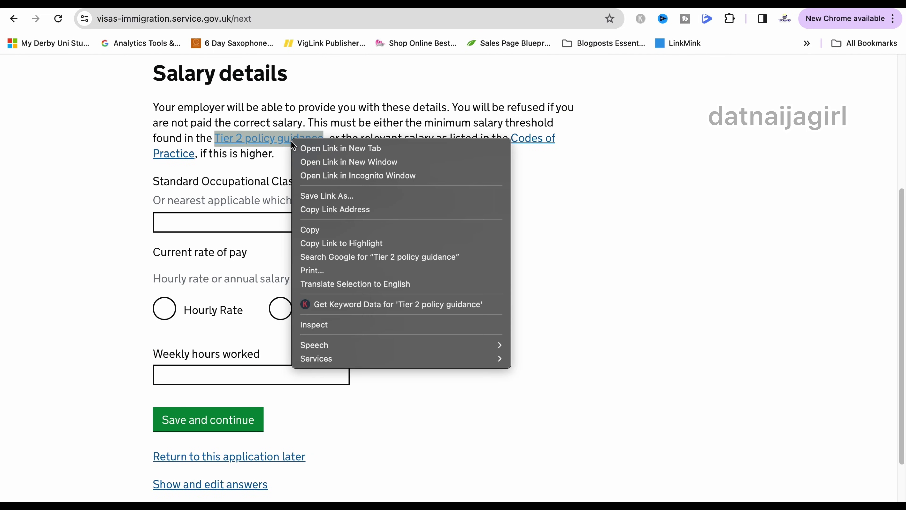
left_click(314, 147)
left_click(250, 222)
type("2231")
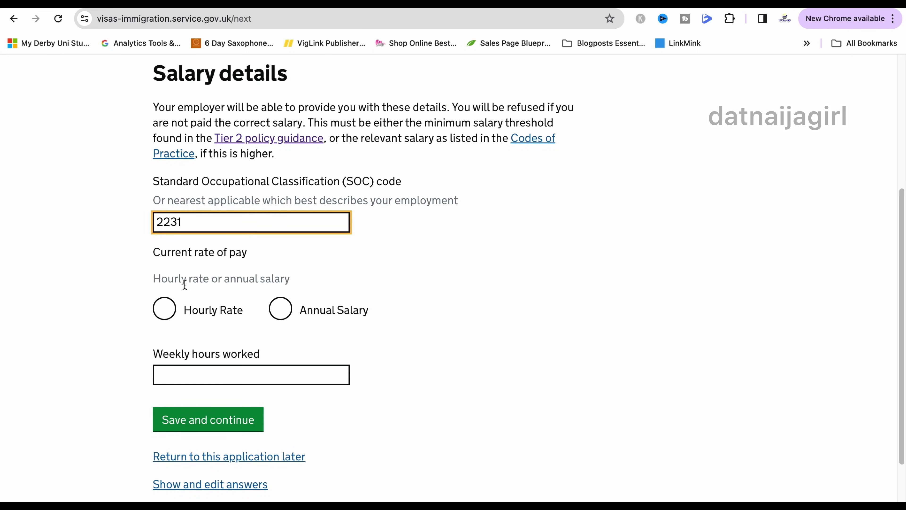
- Try both the Hourly Rate and Annual Salary options for the current rate of pay, finishing with Hourly Rate selected
scroll(208, 299, "down", 1)
scroll(208, 299, "down", 1)
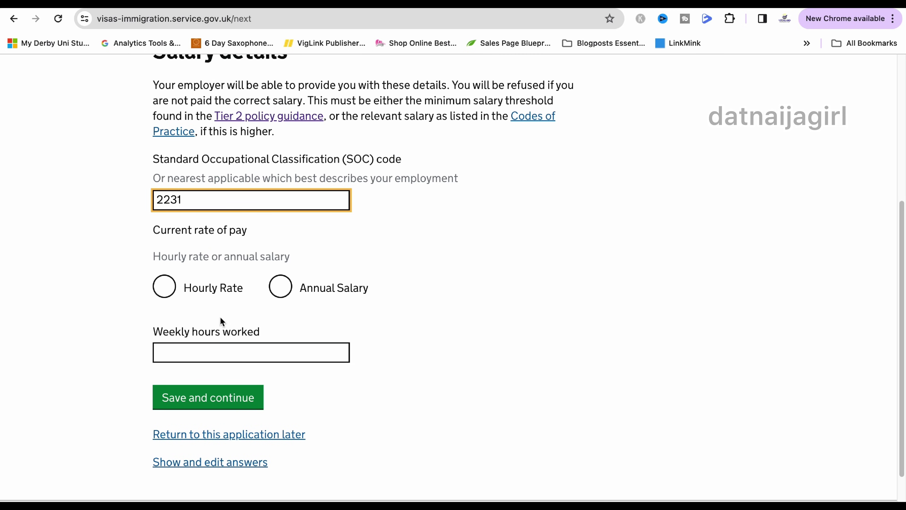
left_click(167, 288)
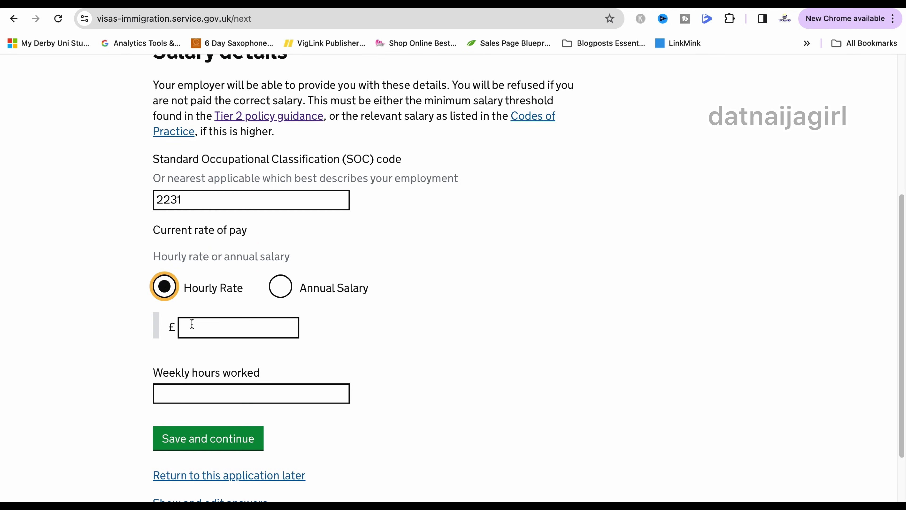
left_click(192, 324)
left_click(204, 395)
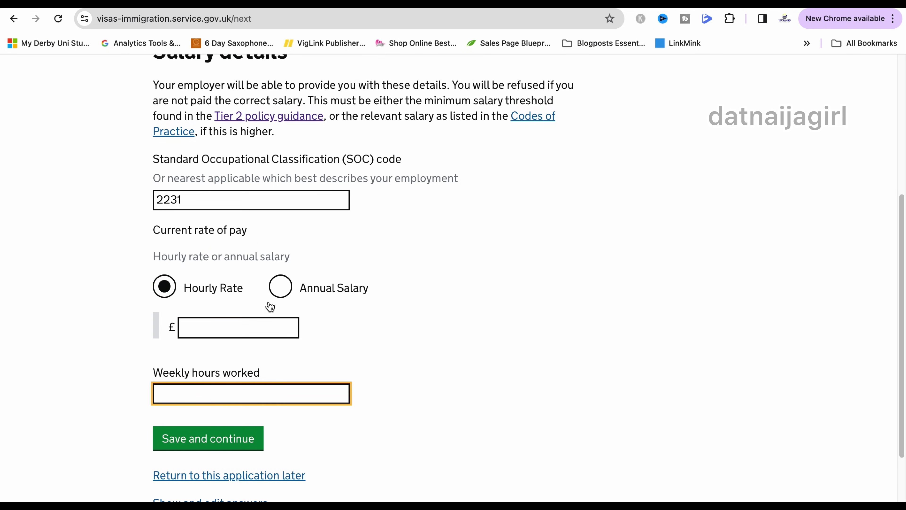
left_click(280, 290)
left_click(255, 331)
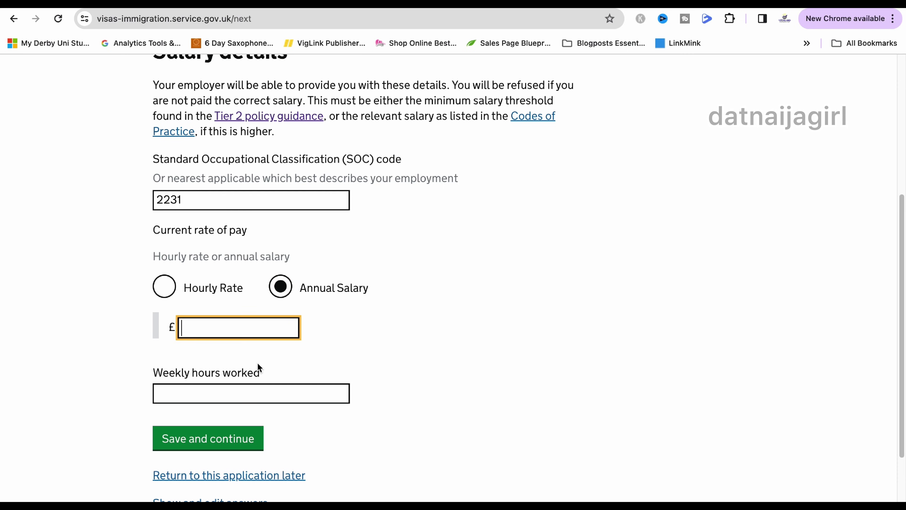
left_click(249, 386)
left_click(177, 288)
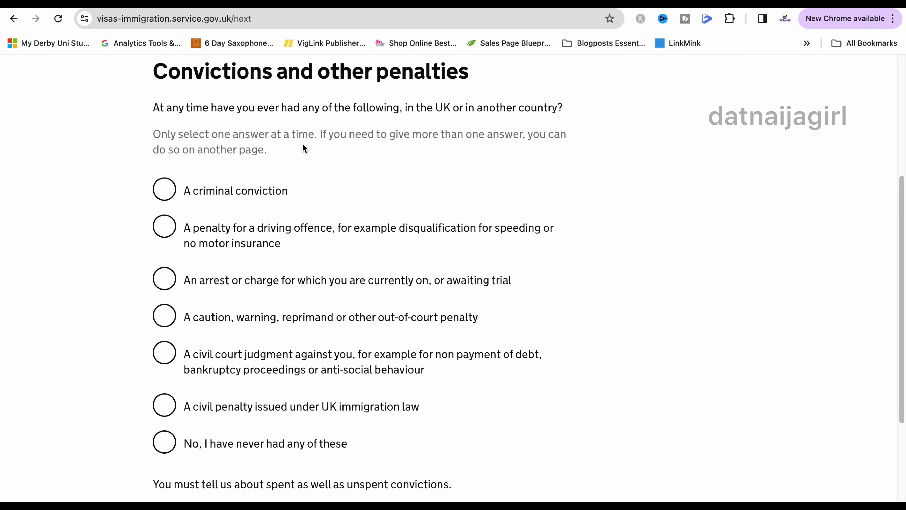
- Under Convictions and other penalties, replace the never-had-any answer with a penalty for a driving offence and save
scroll(382, 153, "down", 3)
left_click(229, 312)
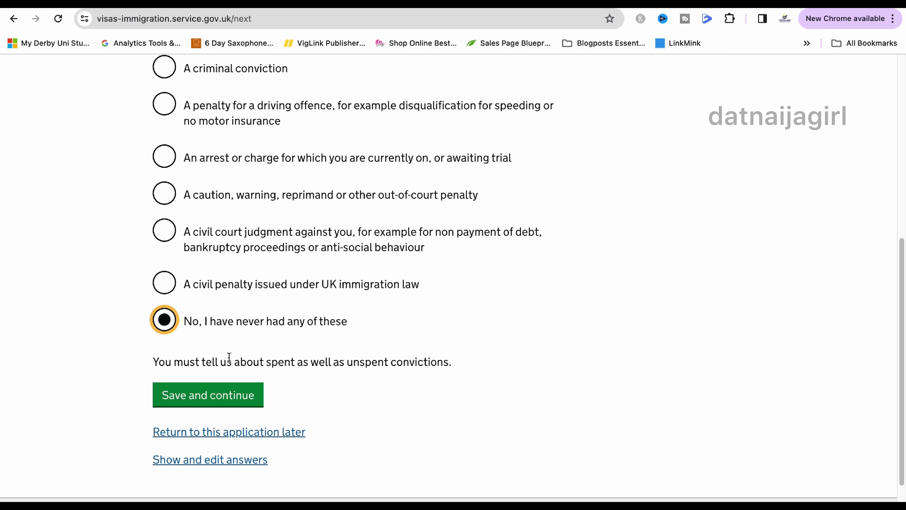
scroll(270, 307, "up", 3)
left_click(164, 248)
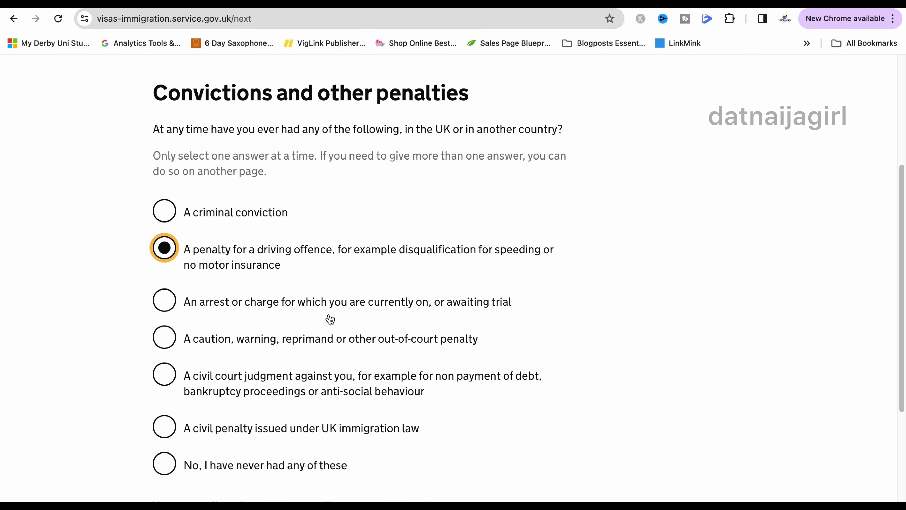
scroll(330, 319, "down", 2)
left_click(219, 471)
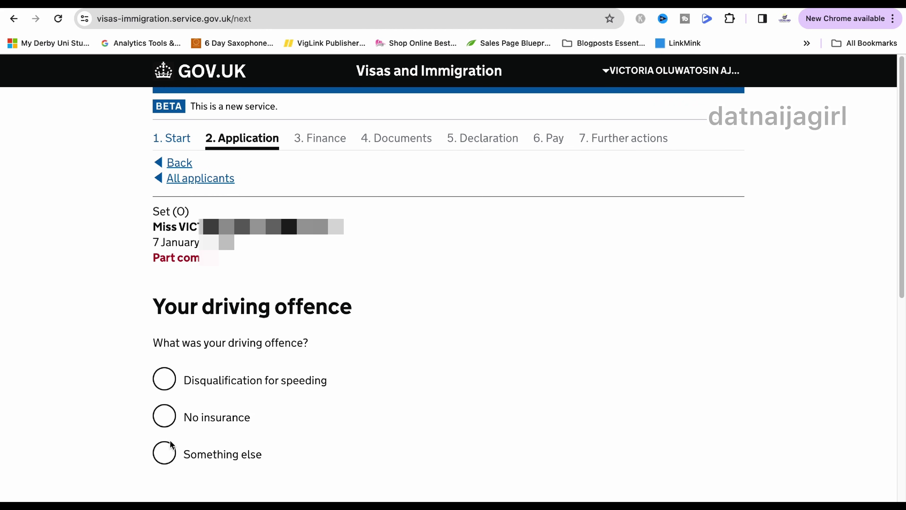
- Select Something else as the driving offence and save the answer No to having any other criminal or civil offences
left_click(167, 451)
scroll(237, 407, "down", 5)
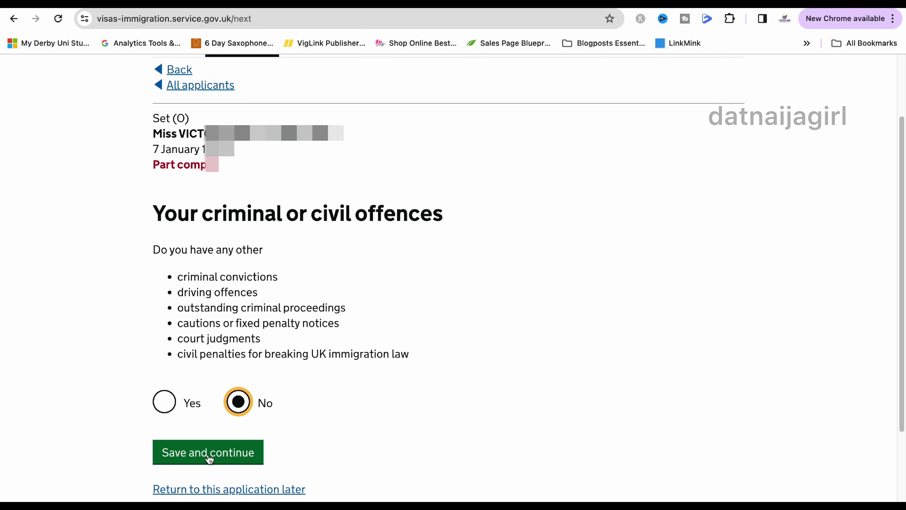
left_click(211, 454)
- Answer No to the war crimes and genocide question and to the terrorist activities question, saving each page
scroll(404, 379, "down", 10)
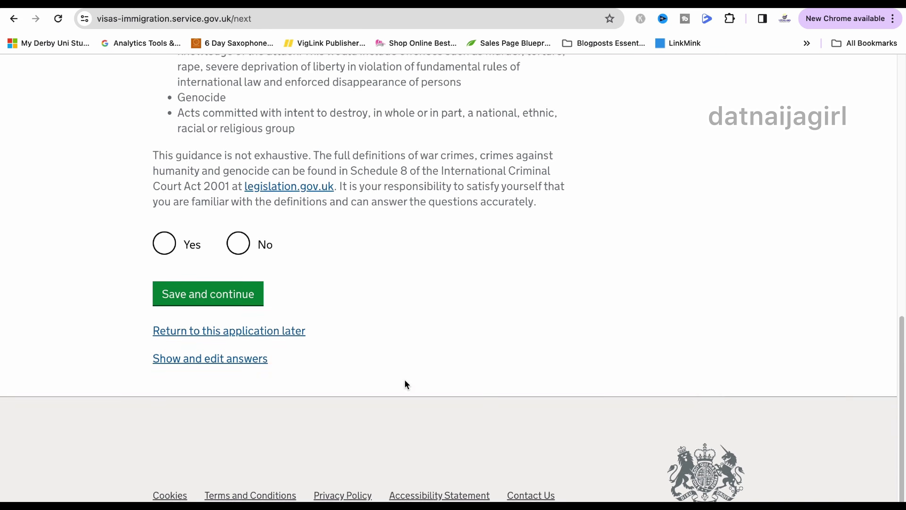
scroll(404, 379, "down", 1)
left_click(238, 226)
left_click(211, 272)
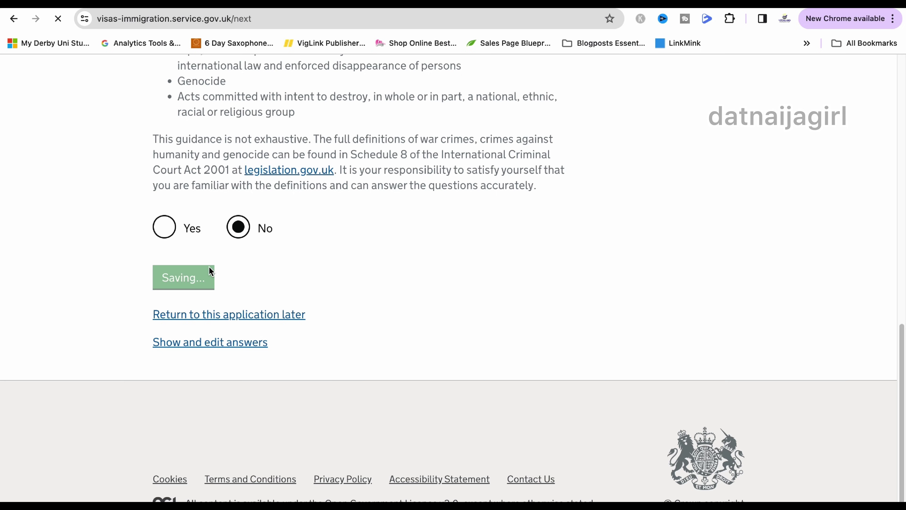
scroll(344, 328, "down", 5)
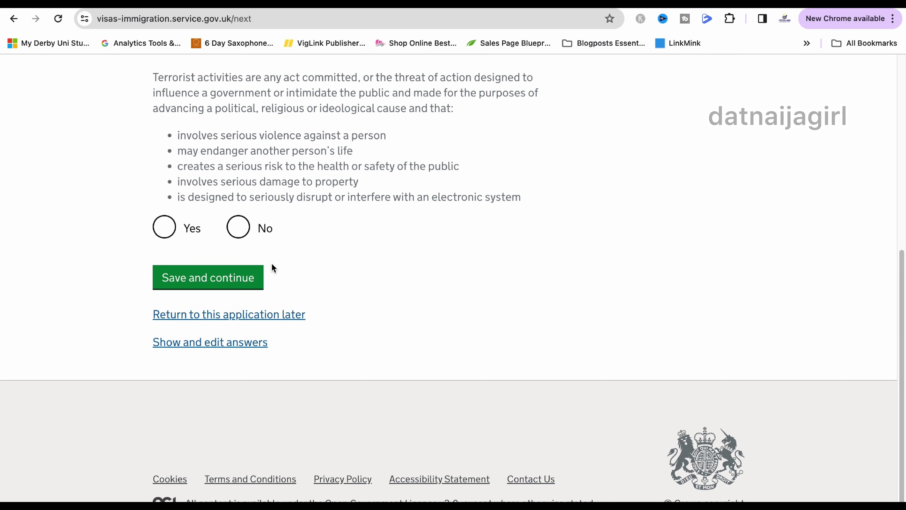
left_click(238, 226)
left_click(252, 275)
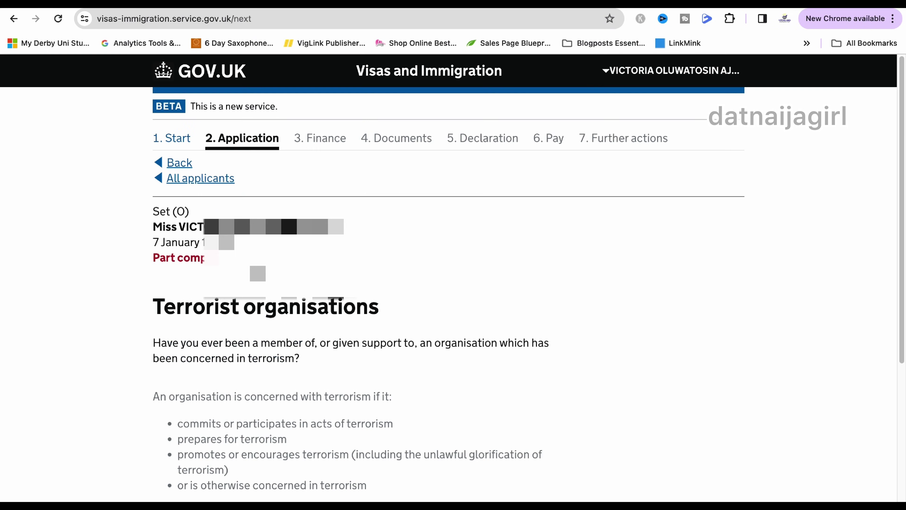
- Answer No to supporting terrorist organisations and to expressing terrorist views, saving each page
scroll(296, 360, "down", 3)
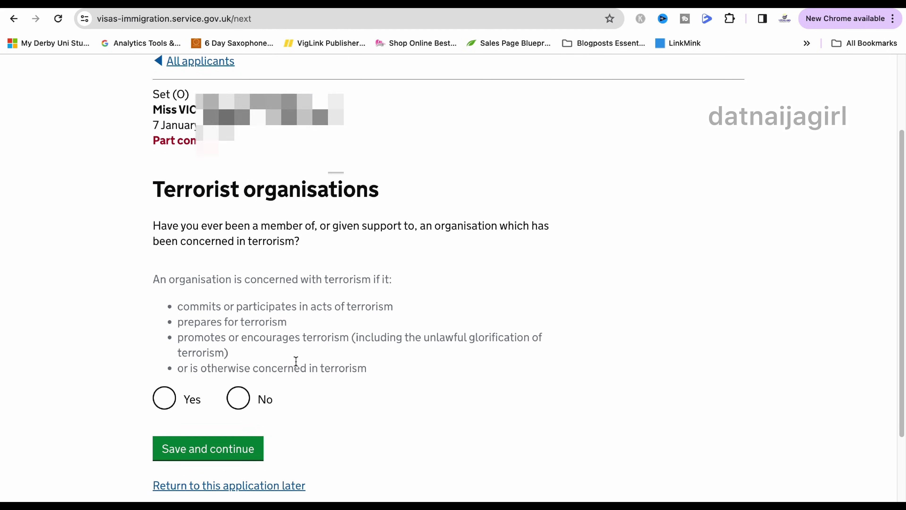
left_click(238, 396)
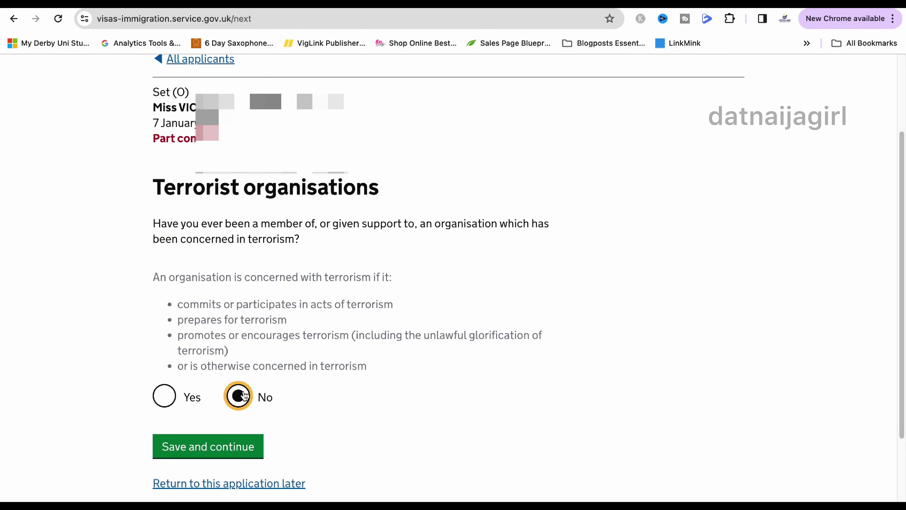
left_click(213, 456)
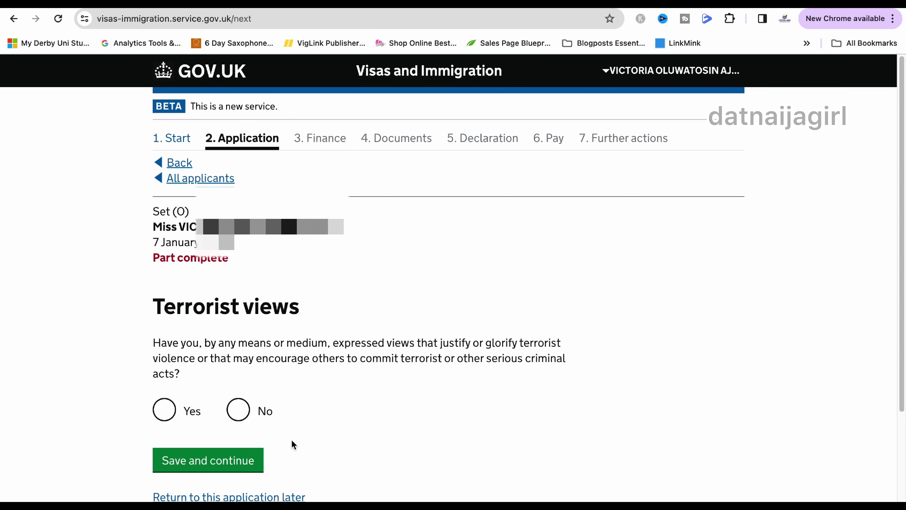
scroll(239, 357, "down", 1)
left_click(238, 400)
left_click(230, 431)
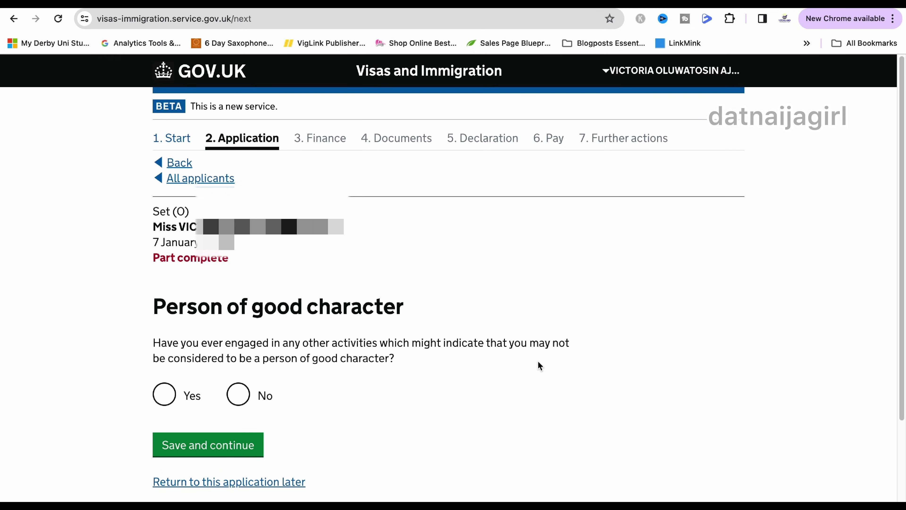
- Answer No to the Person of good character question and to having any Home Office reference numbers, saving both
left_click(248, 393)
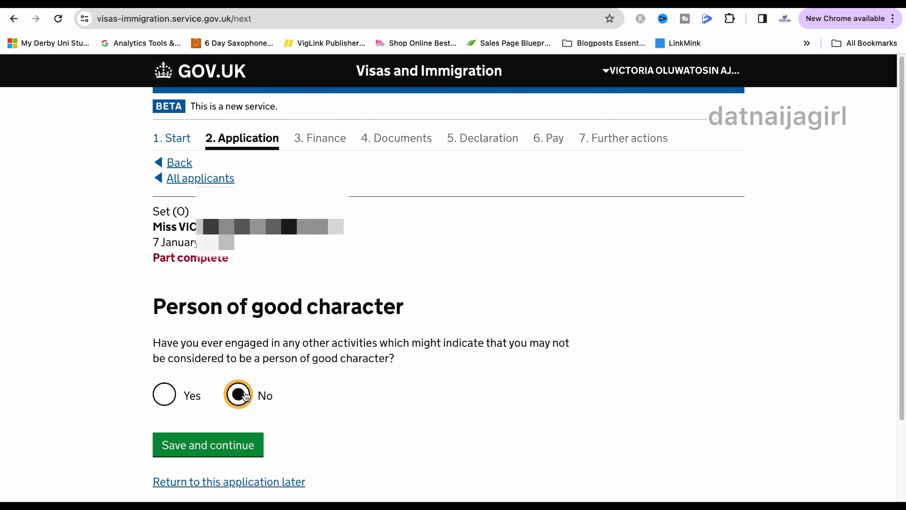
left_click(242, 448)
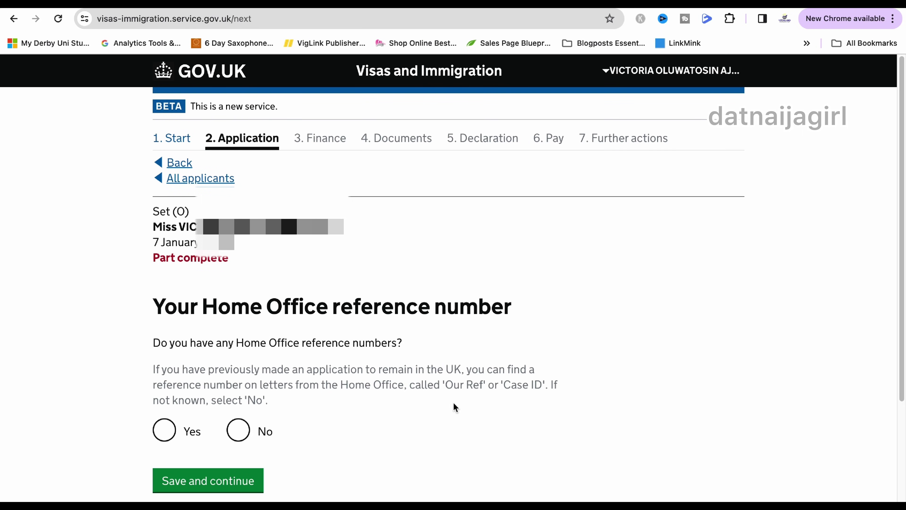
left_click(241, 435)
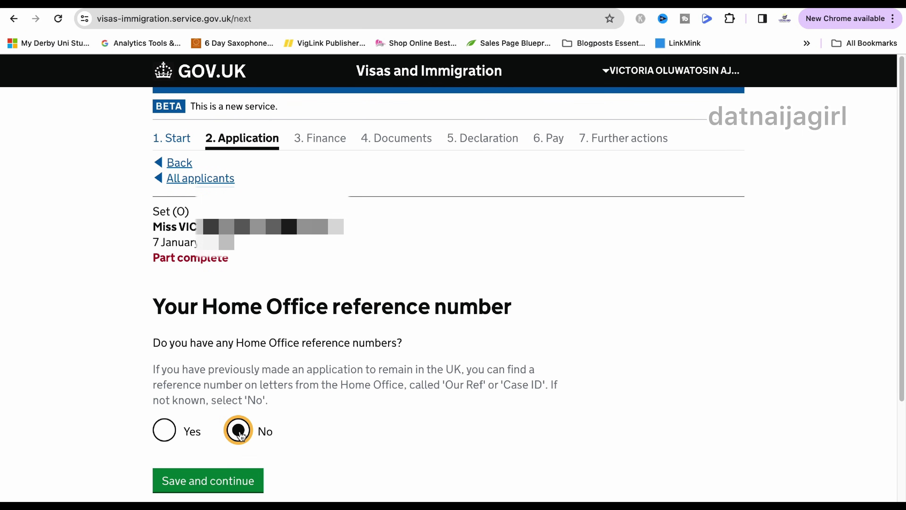
left_click(233, 489)
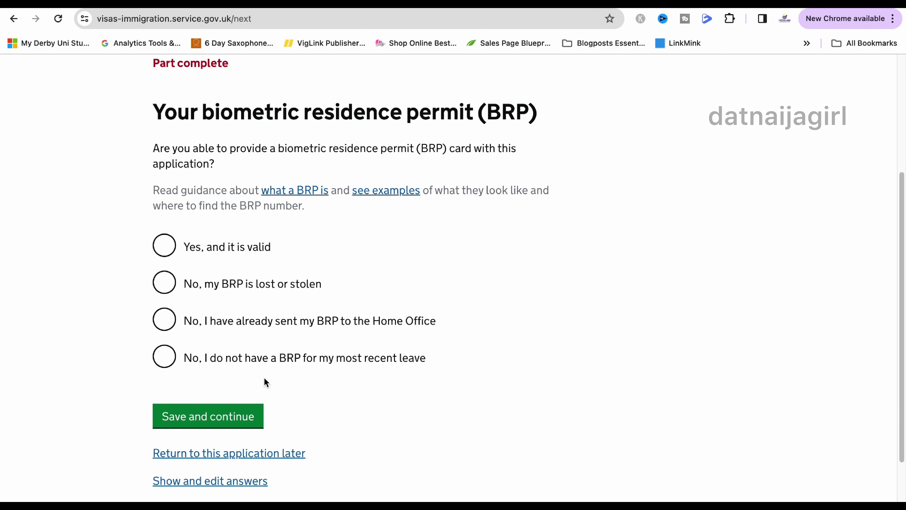
- State that a valid biometric residence permit can be provided, save, and select the permit's place of issue for entry
left_click(172, 250)
left_click(223, 415)
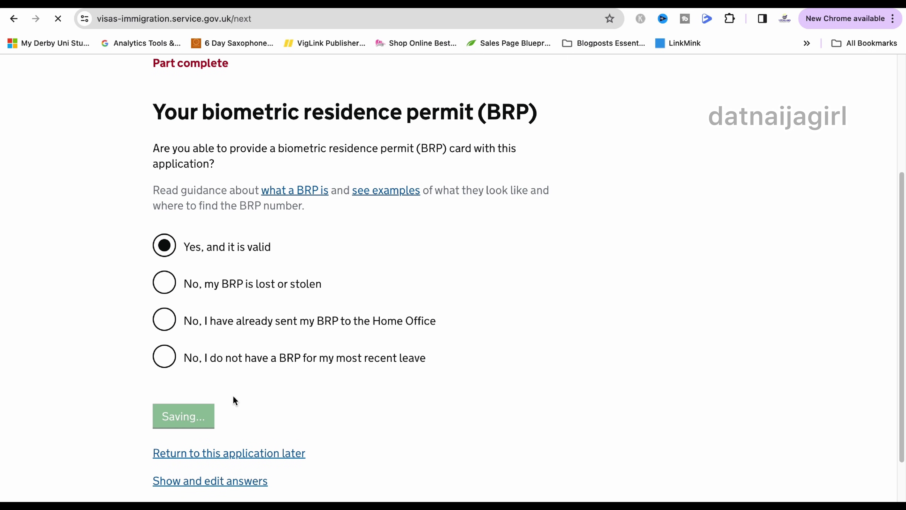
scroll(346, 392, "down", 6)
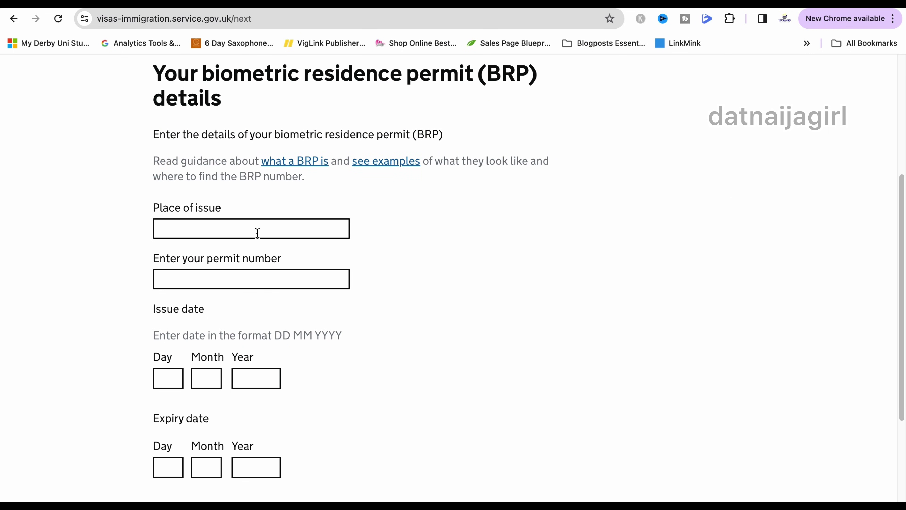
left_click(257, 233)
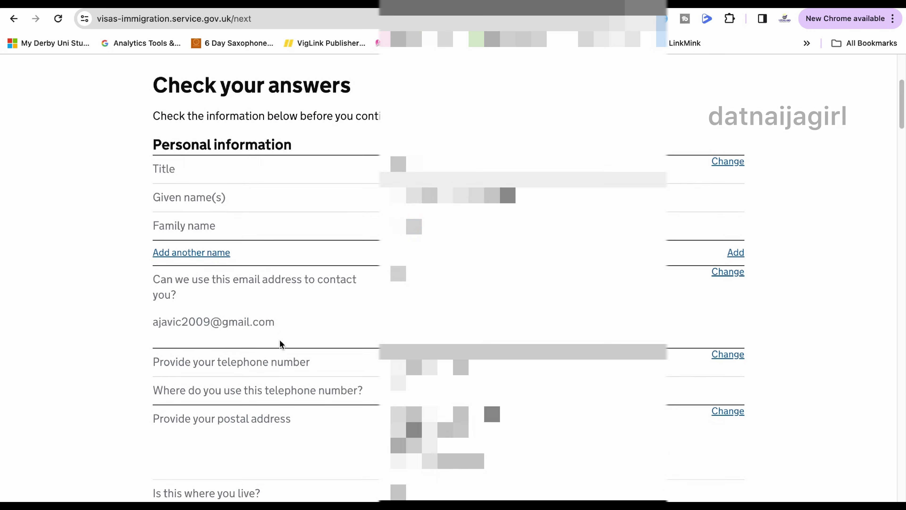
- Review every section of the answers summary from Personal information to Immigration details, and continue to the applicants page
scroll(280, 342, "down", 10)
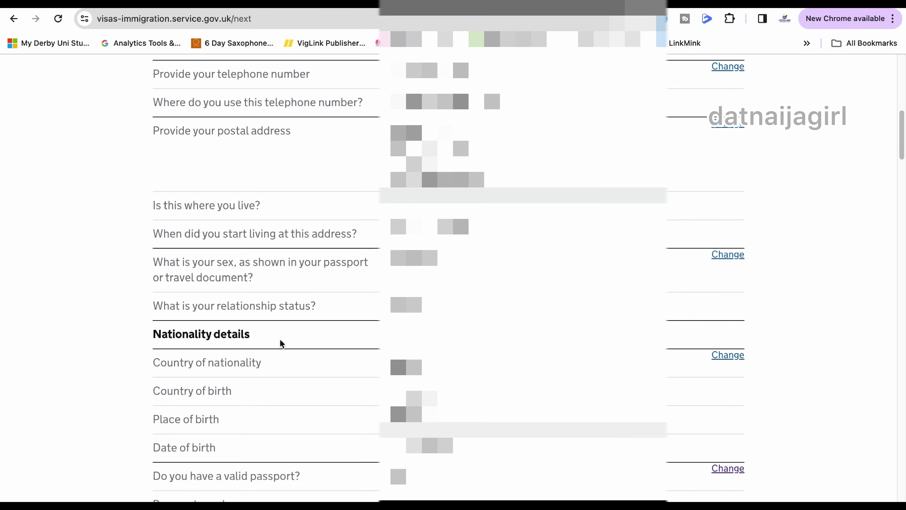
scroll(280, 342, "down", 5)
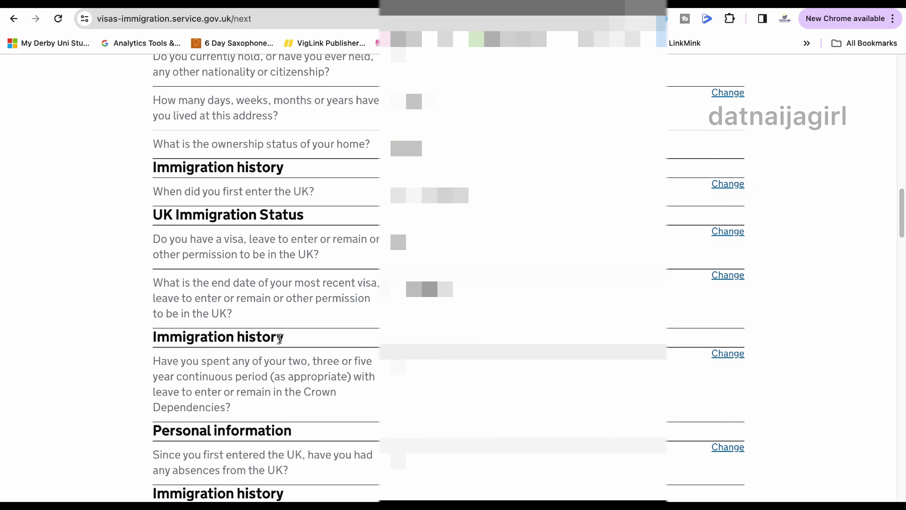
scroll(280, 338, "down", 12)
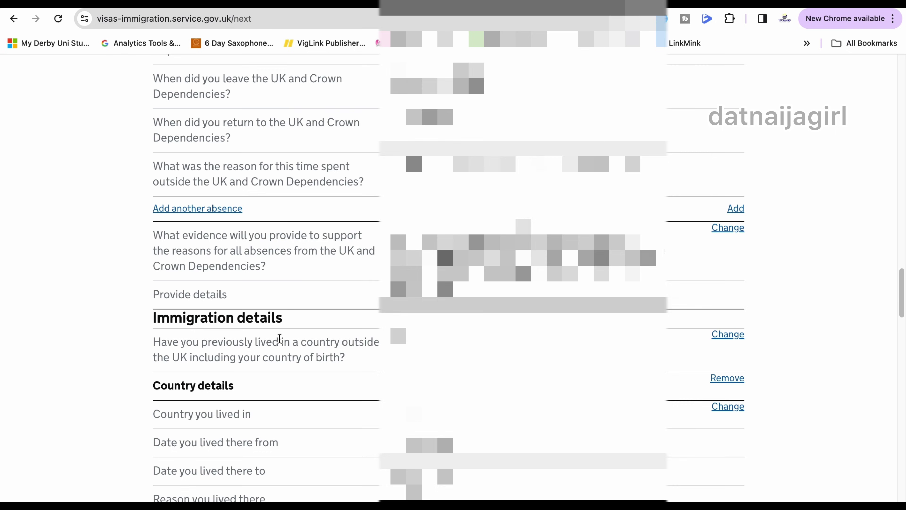
scroll(453, 278, "down", 20)
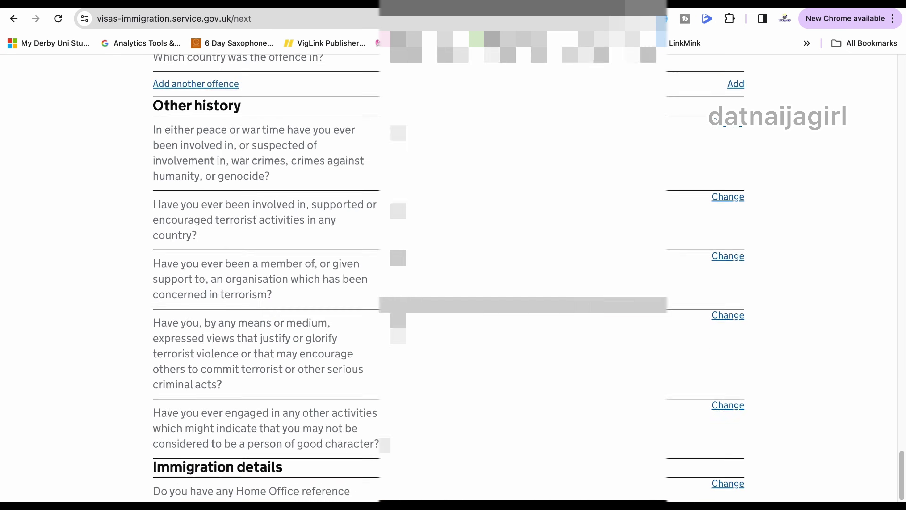
left_click(211, 378)
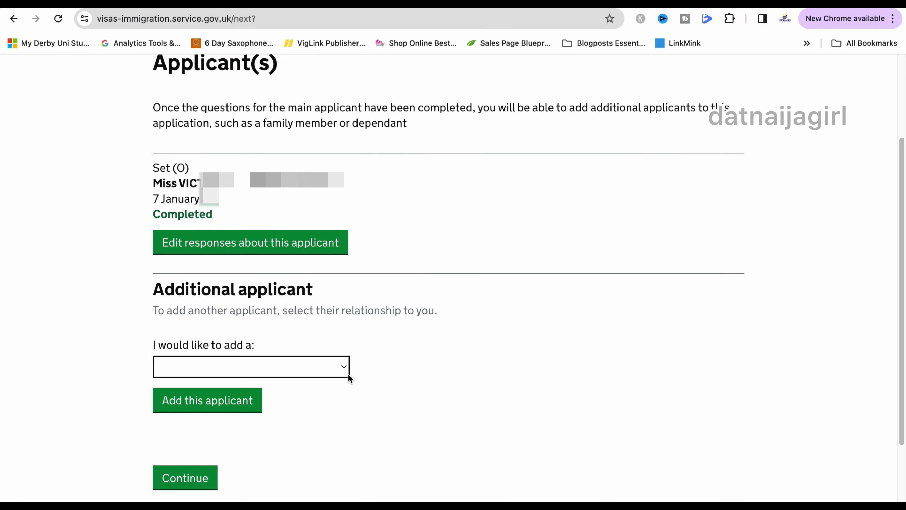
- Continue without adding another applicant, and answer No to receiving public funds, saving the page
left_click(345, 373)
left_click(283, 398)
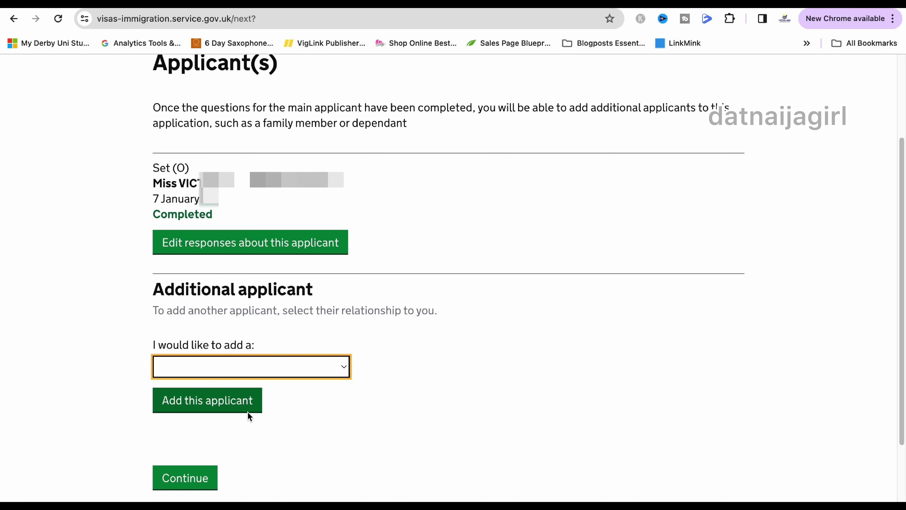
left_click(202, 473)
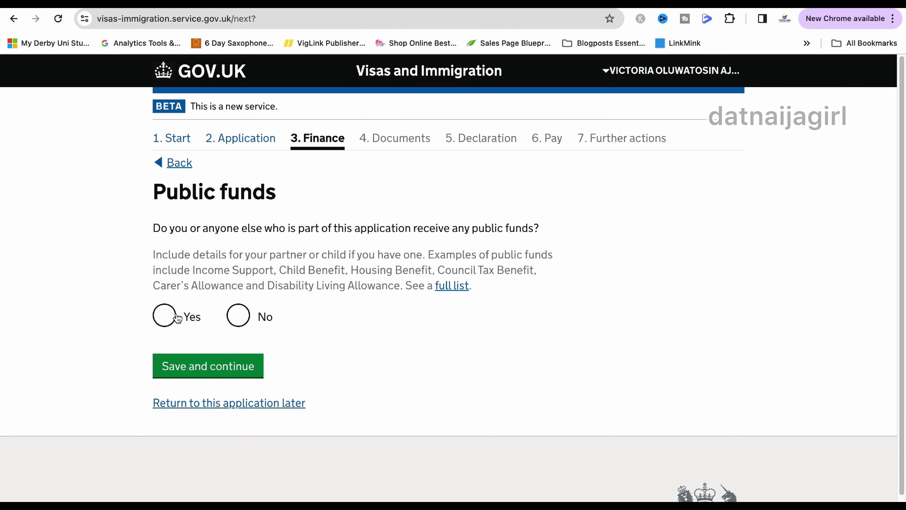
left_click(235, 321)
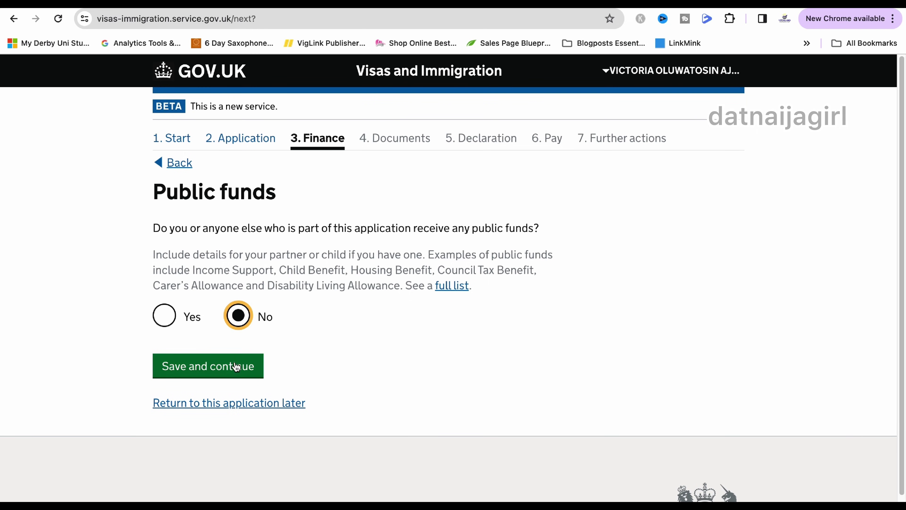
left_click(236, 367)
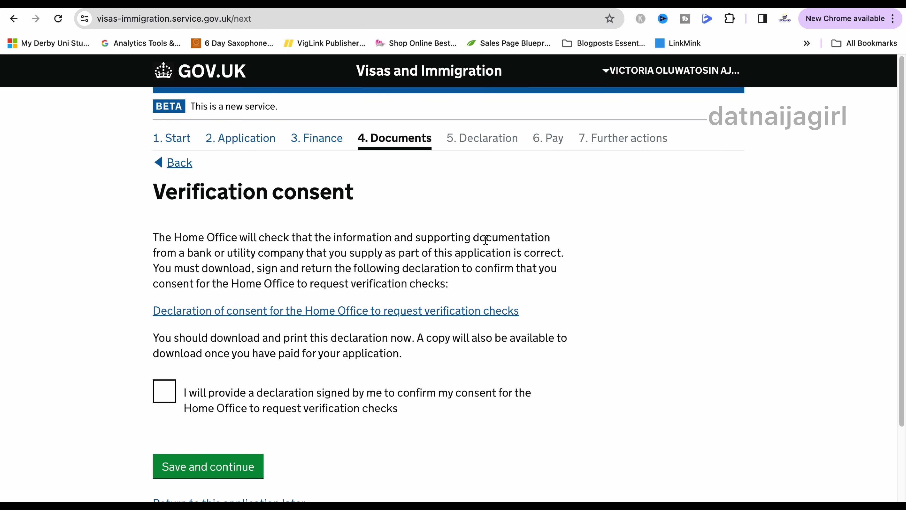
- Download the declaration of consent for verification checks, agree to provide it signed, and save
left_click(442, 311)
left_click_drag(901, 136, 900, 471)
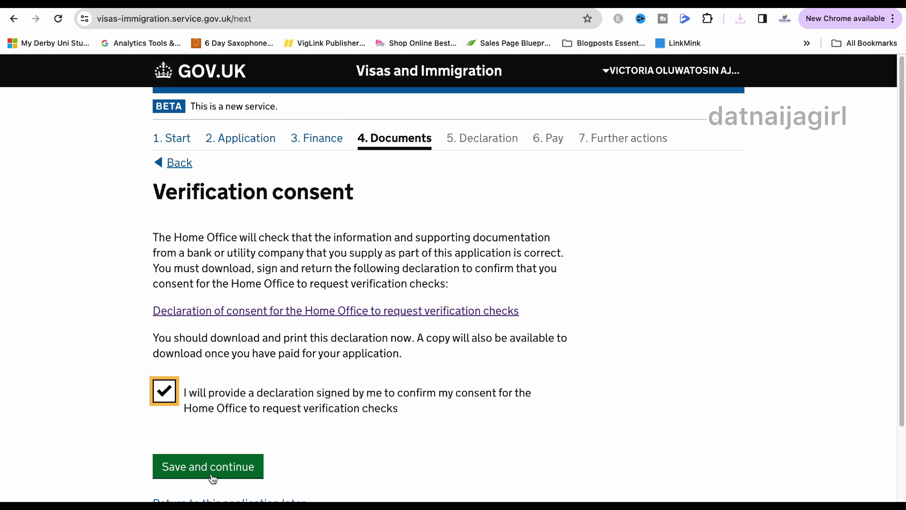
left_click(211, 480)
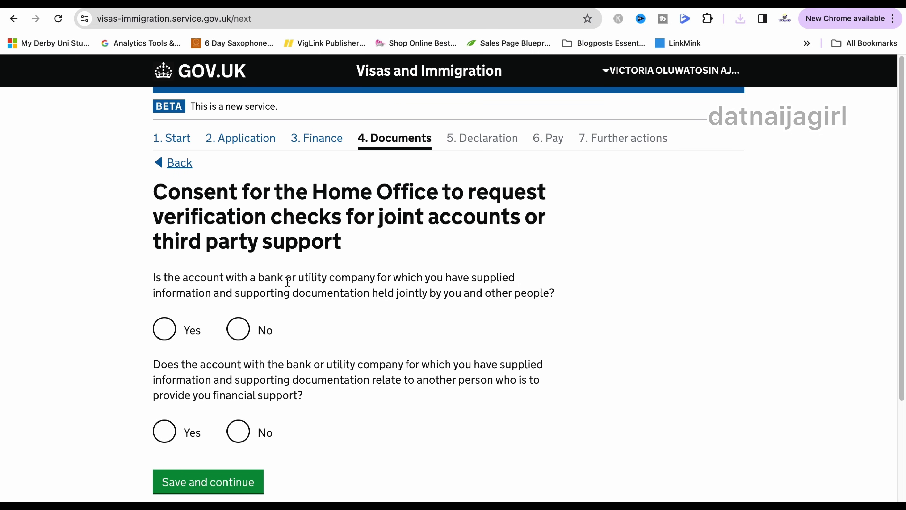
- Answer No to the account relating to another person's financial support, save, and go through the Documents page to its end
left_click(240, 426)
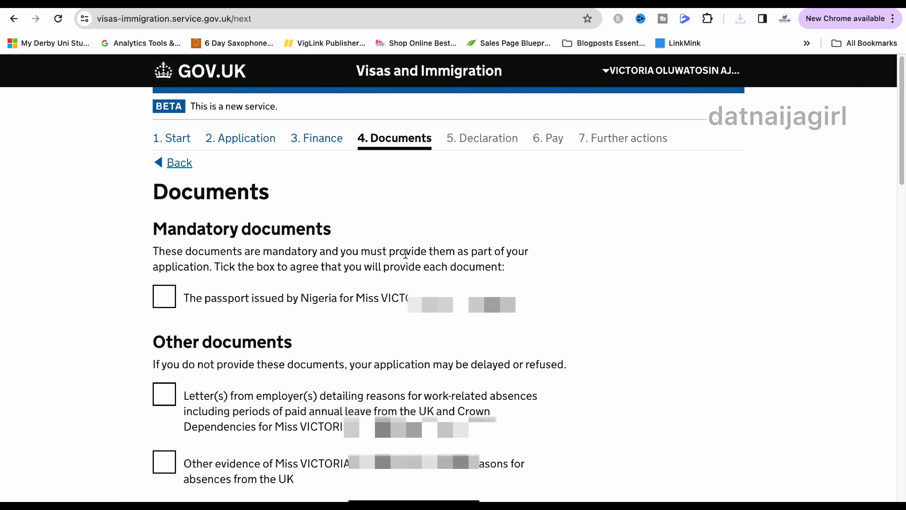
scroll(436, 358, "down", 15)
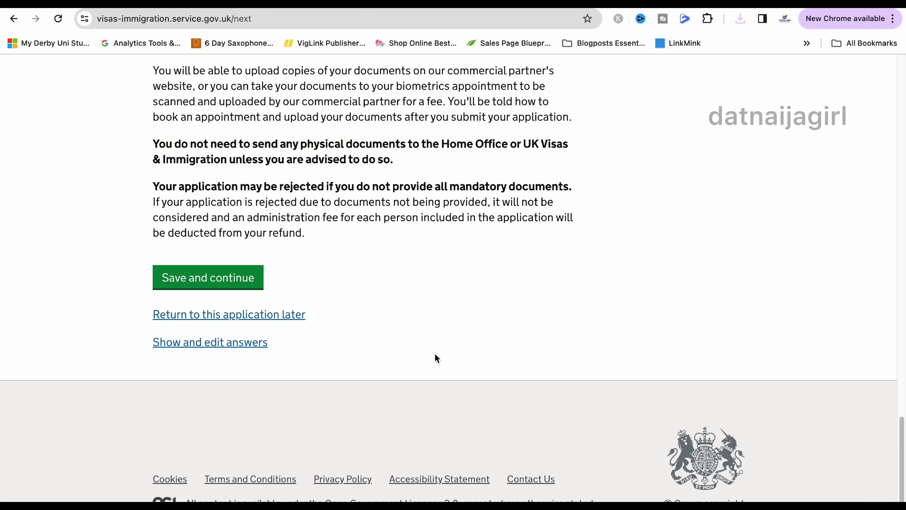
left_click(232, 315)
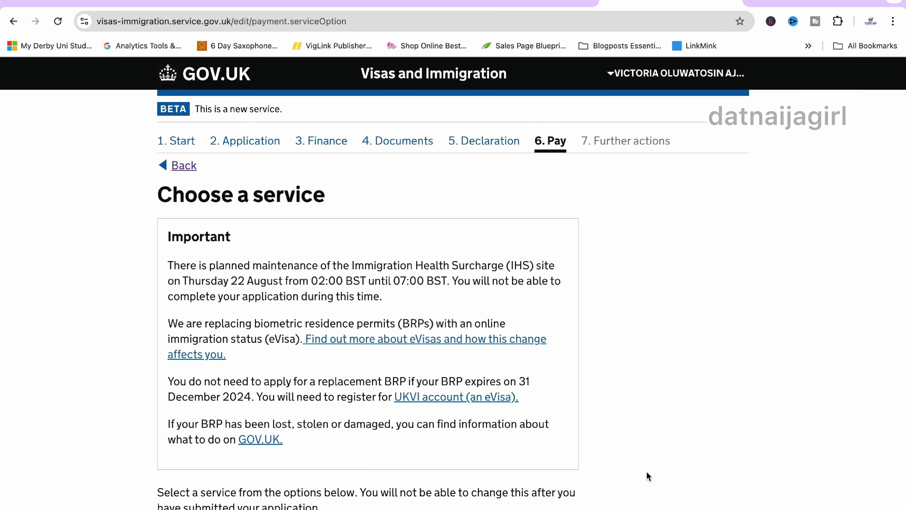
- Look through the service options and the payment confirmation, and continue to the final tasks
scroll(648, 476, "down", 4)
scroll(647, 473, "down", 7)
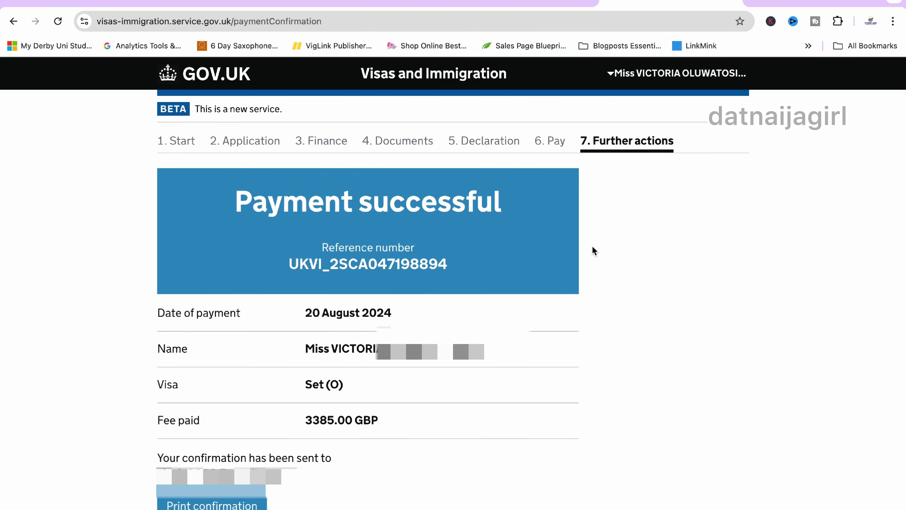
scroll(592, 248, "down", 5)
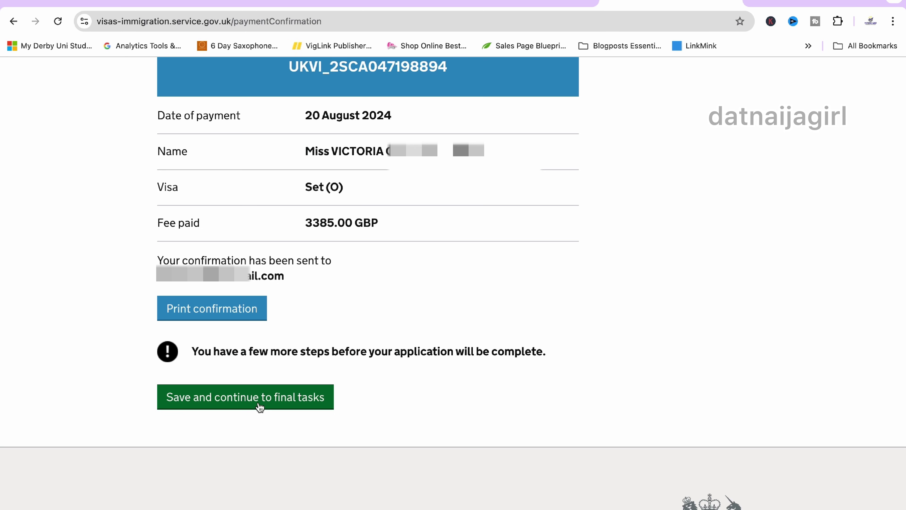
left_click(260, 406)
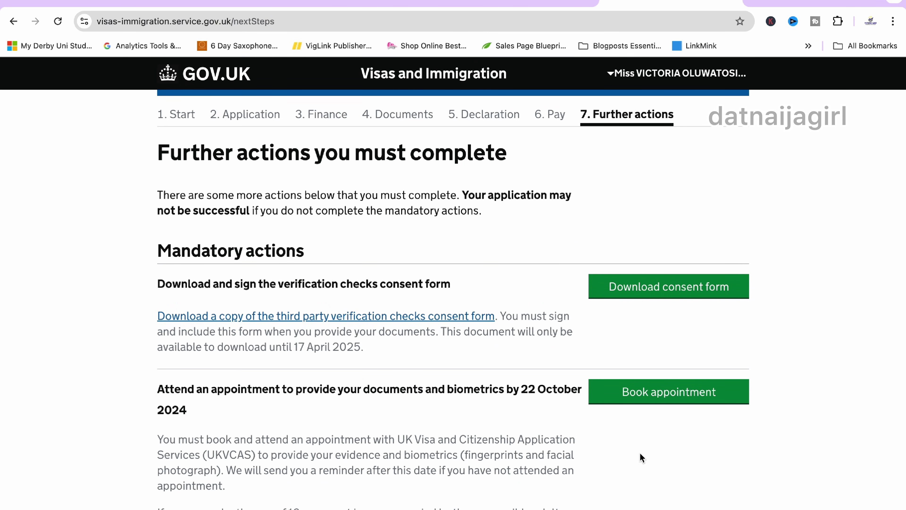
- Download the third party verification checks consent form and proceed to the commercial partner's site for booking the biometrics appointment
left_click(326, 315)
scroll(232, 196, "down", 5)
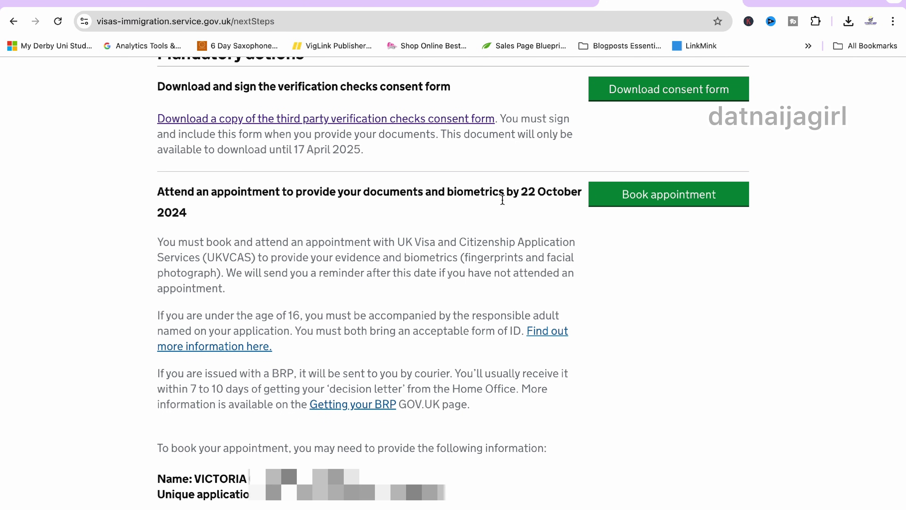
left_click(648, 202)
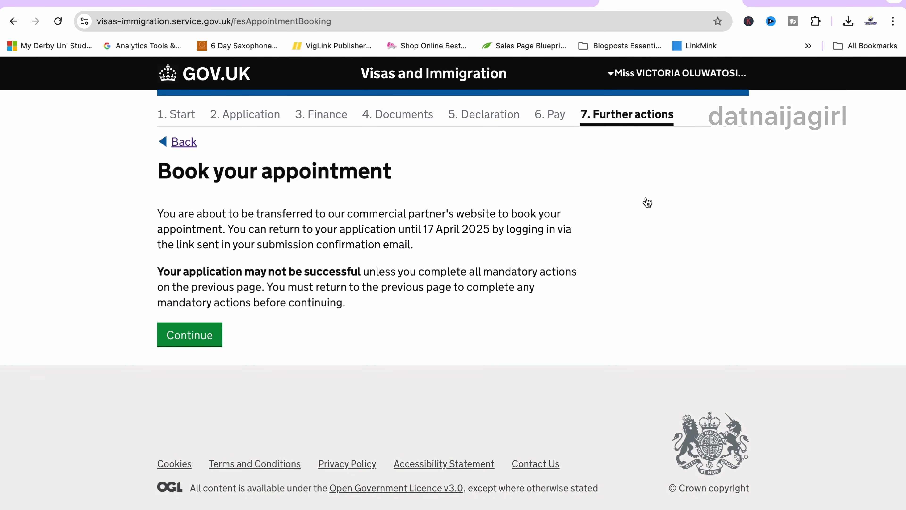
left_click(192, 340)
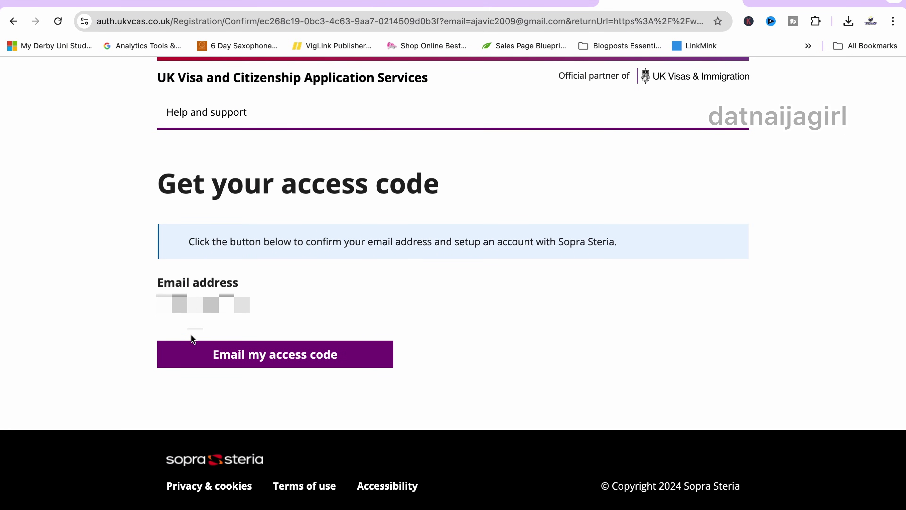
- Request the UKVCAS access code by email and get it from the Registration Access Code message in Gmail
left_click(241, 362)
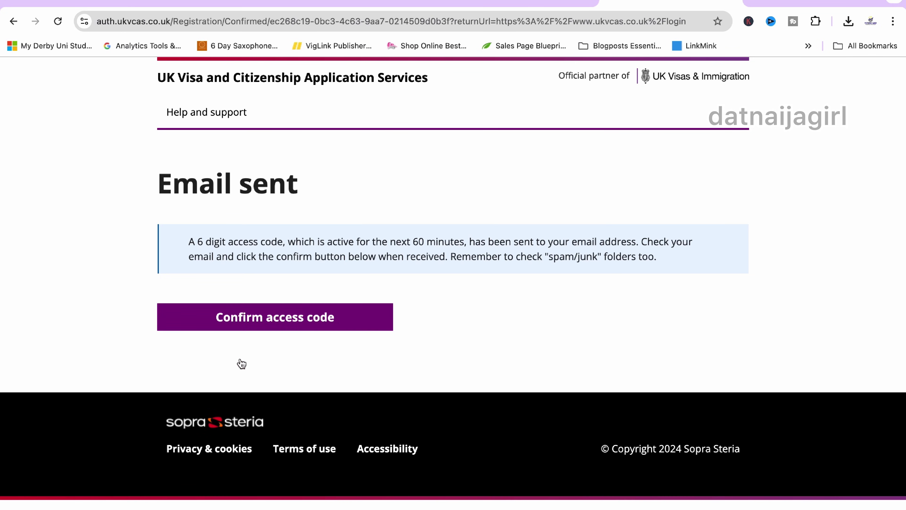
left_click(543, 3)
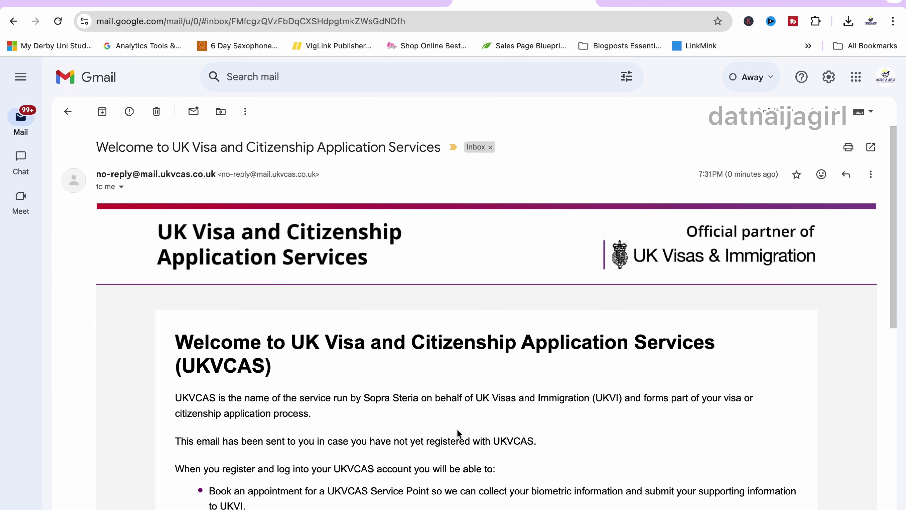
scroll(459, 433, "down", 5)
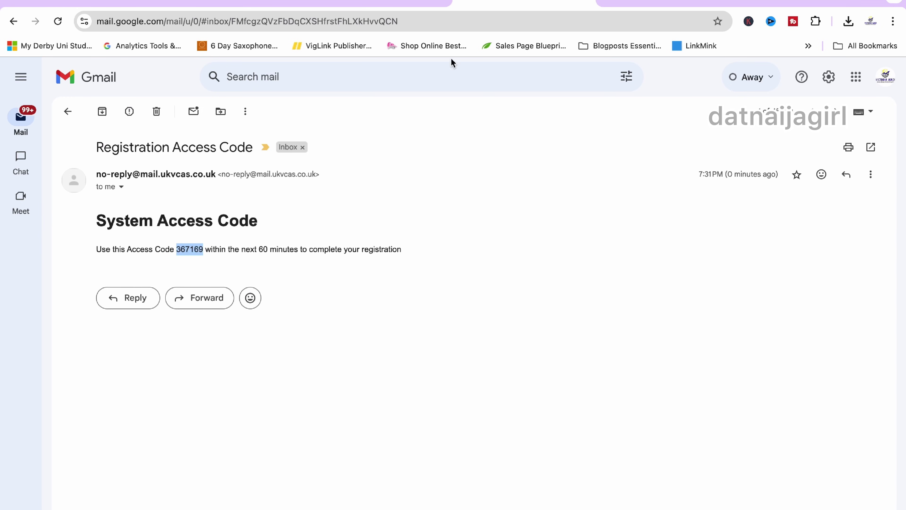
- Return to the UKVCAS registration, enter the emailed access code for the account setup, and go to the captcha text entry
left_click(642, 2)
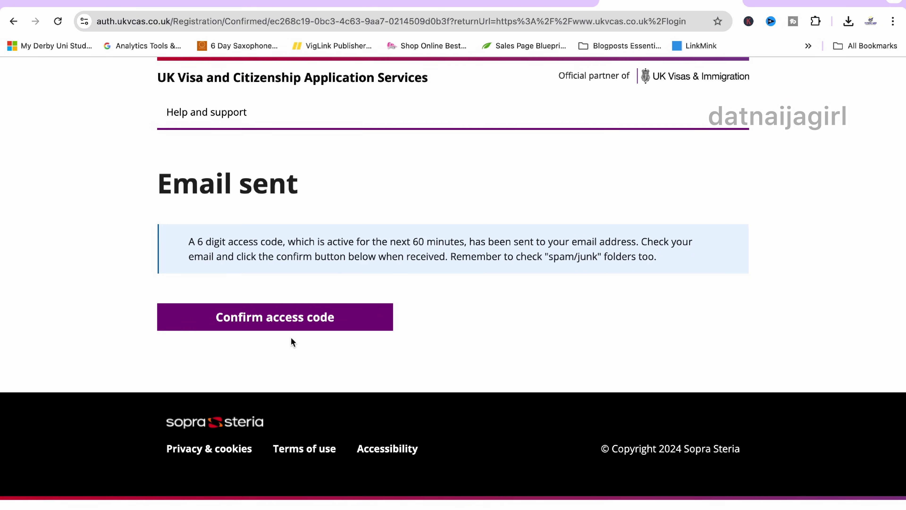
left_click(280, 320)
left_click(232, 398)
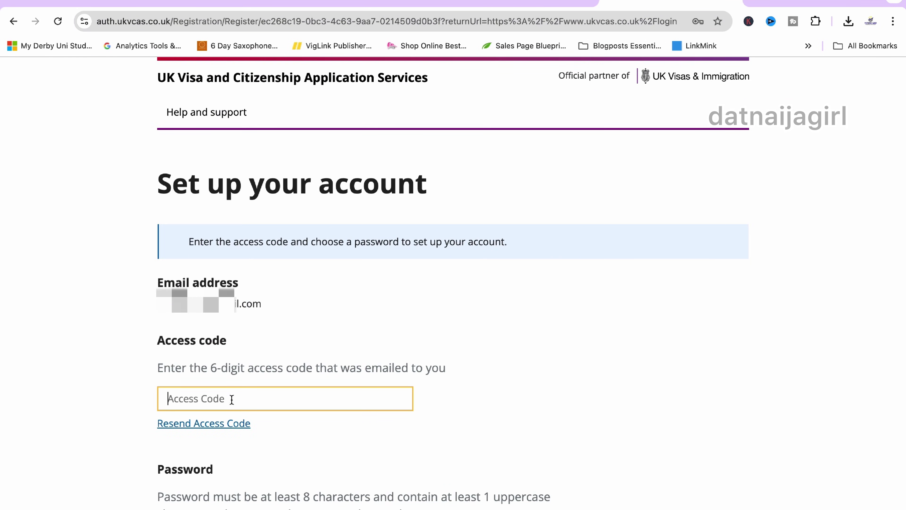
key("super+v")
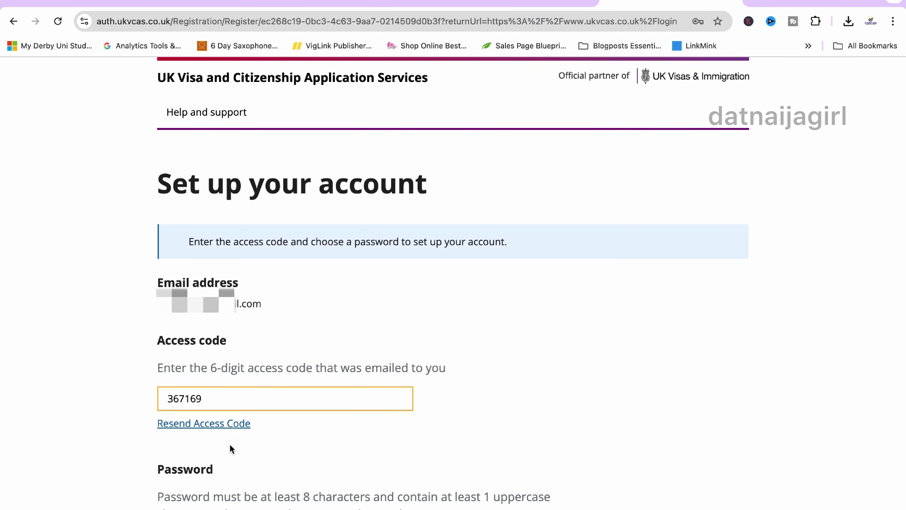
scroll(398, 486, "down", 10)
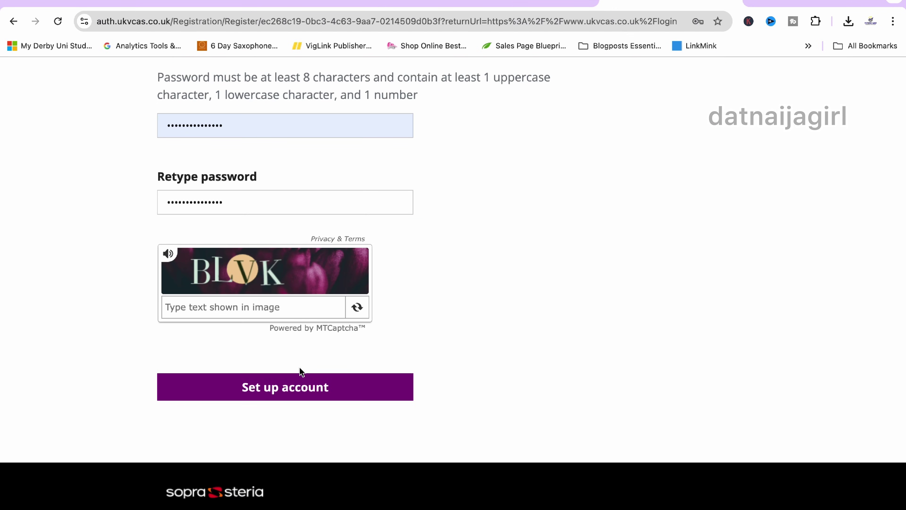
left_click(240, 313)
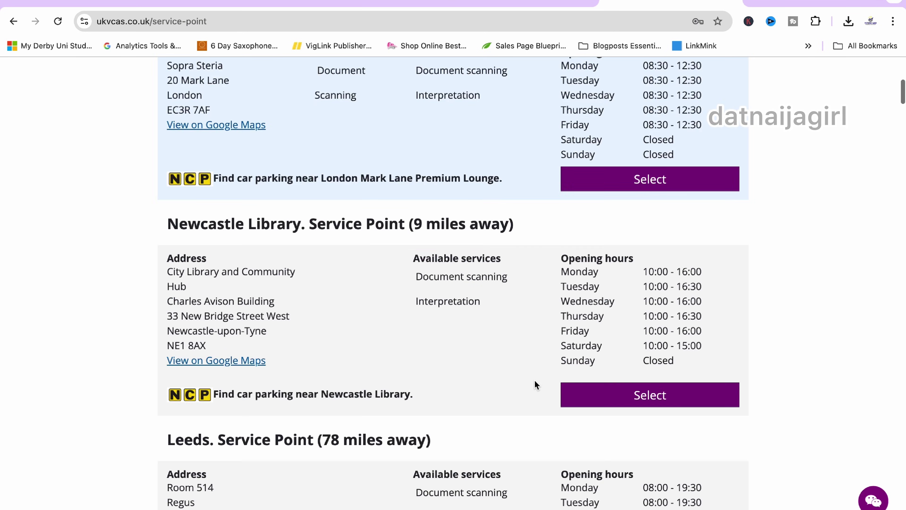
- Compare the listed service points and select Newcastle Library for the appointment
scroll(535, 380, "down", 3)
scroll(534, 379, "up", 3)
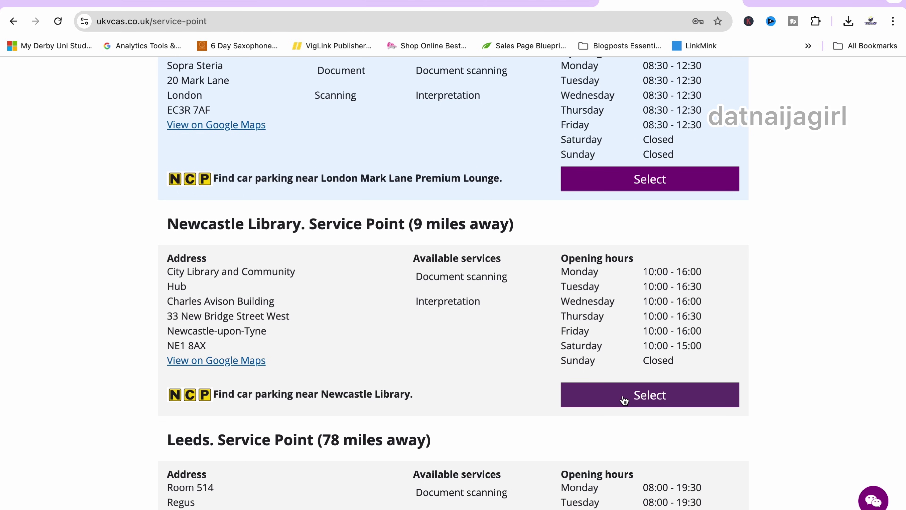
left_click(623, 398)
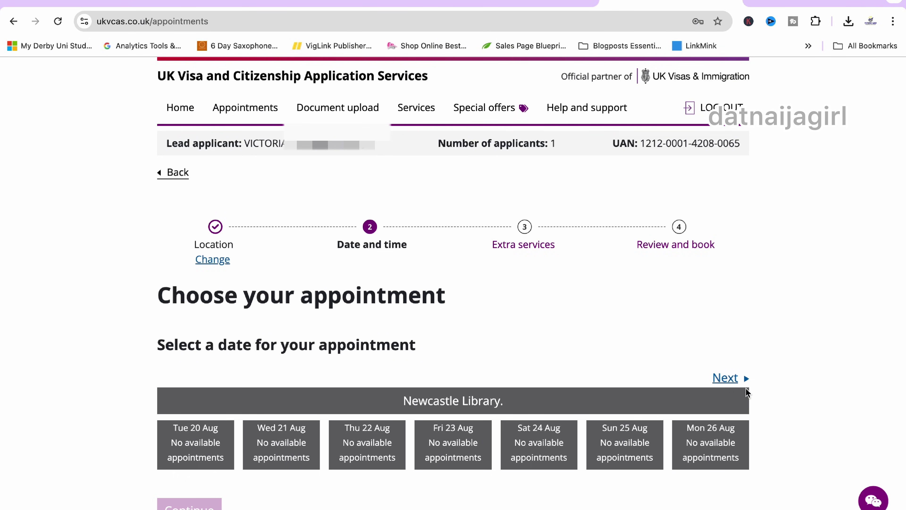
- Browse the Newcastle Library appointment dates through Mon 16 Sep, and check the time slots for 16 September and 09 September
left_click(743, 381)
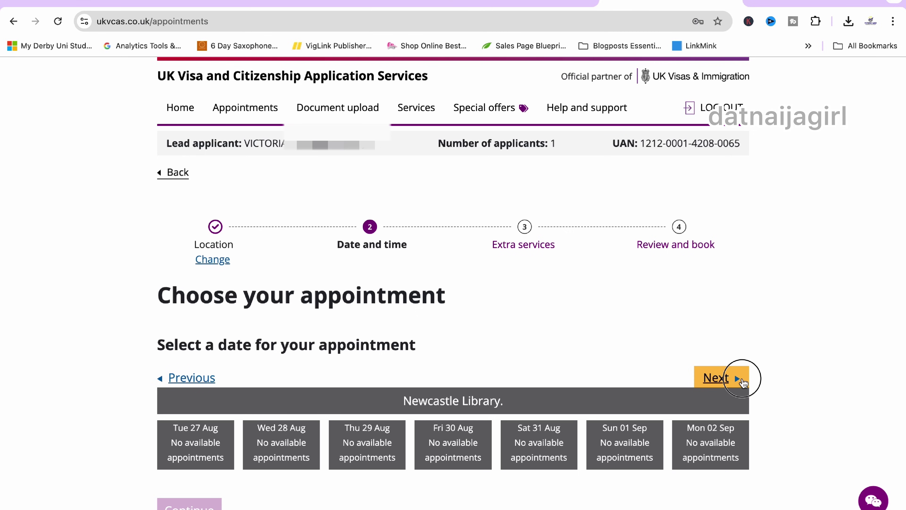
left_click(743, 381)
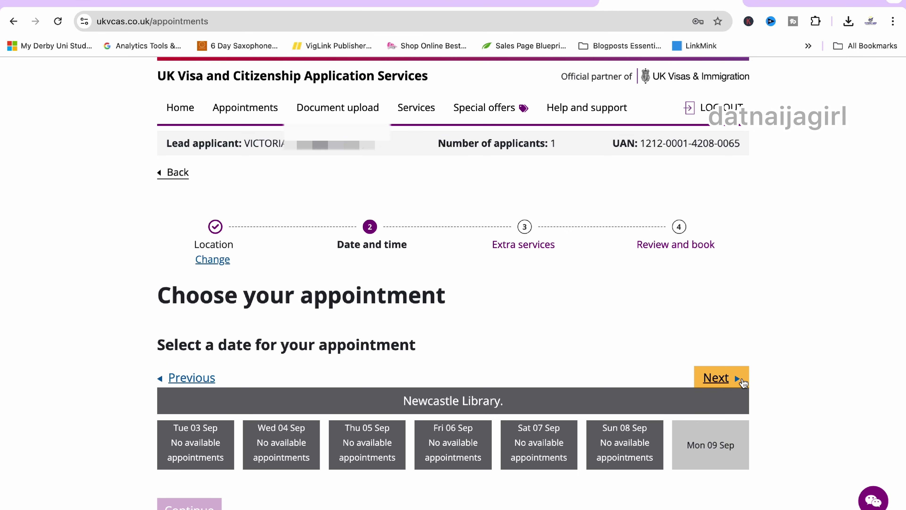
left_click(744, 381)
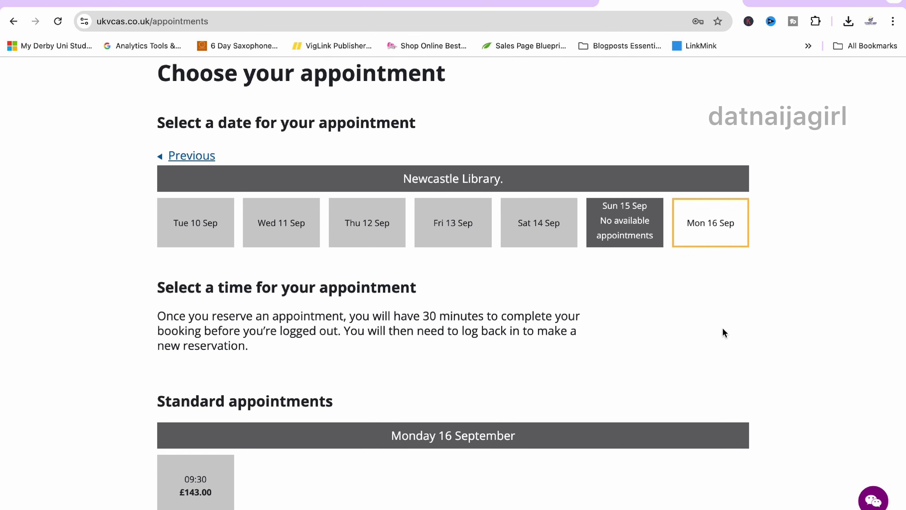
scroll(746, 346, "down", 5)
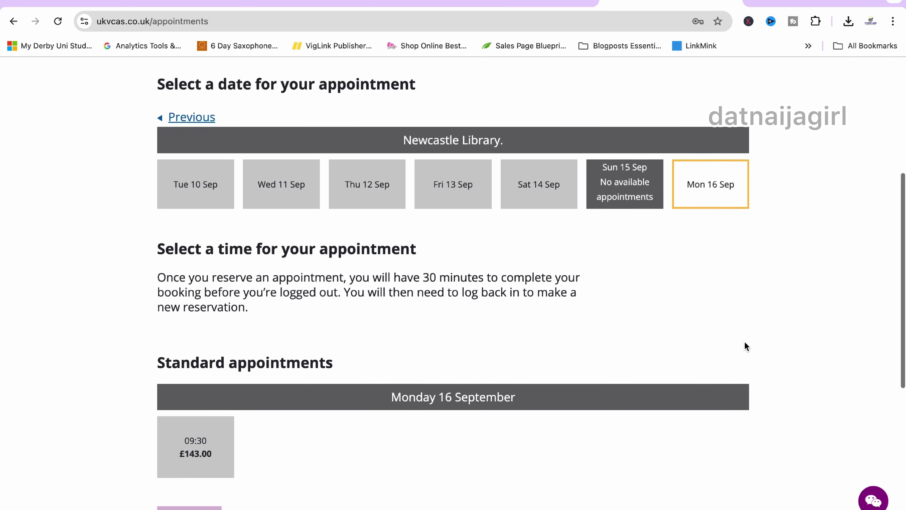
scroll(659, 385, "down", 2)
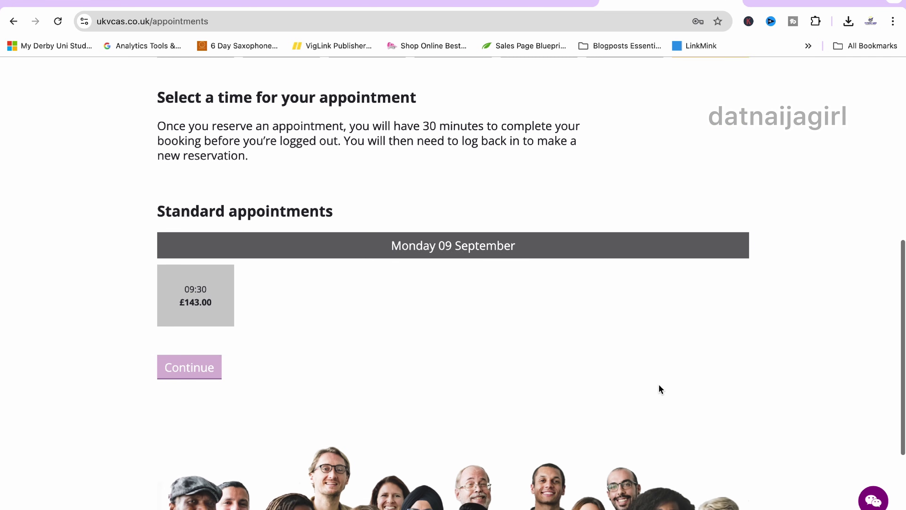
- Reserve the £143.00 appointment at 09:30 on Monday 09 September, then review the optional added services and proceed to checkout
left_click(188, 300)
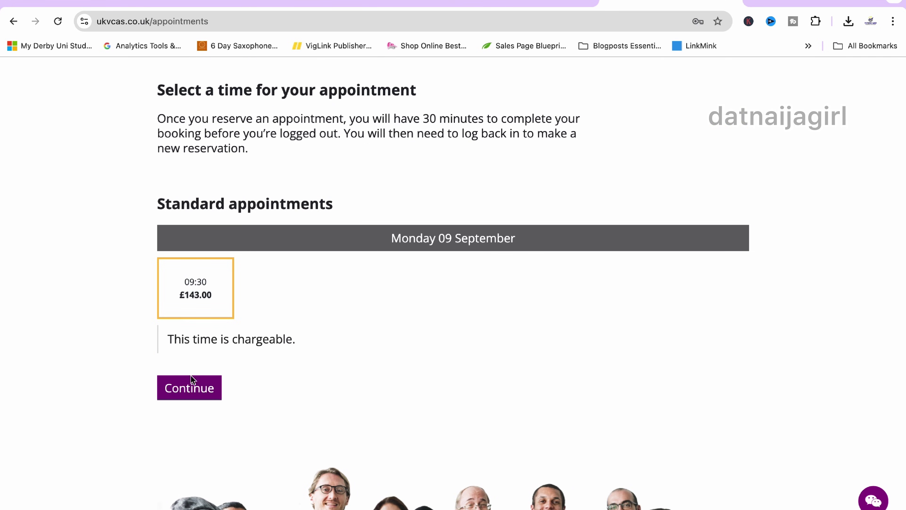
left_click(190, 389)
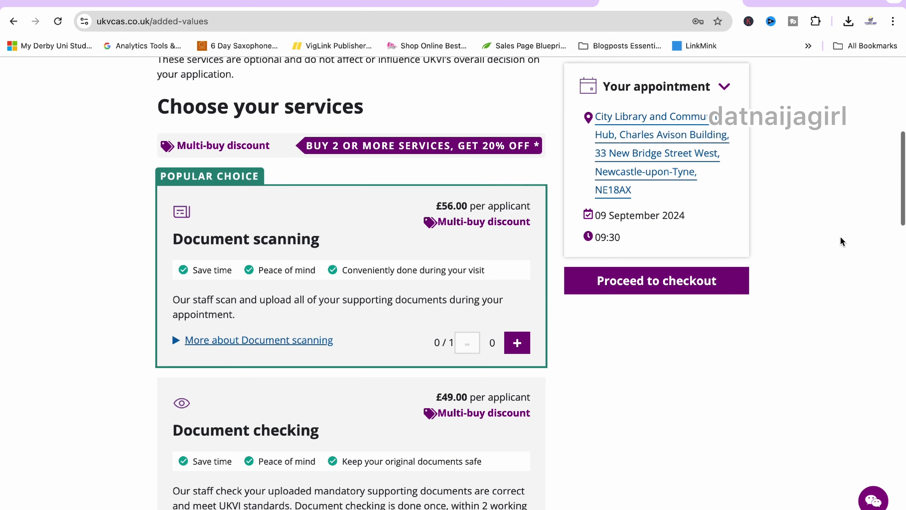
scroll(840, 236, "down", 6)
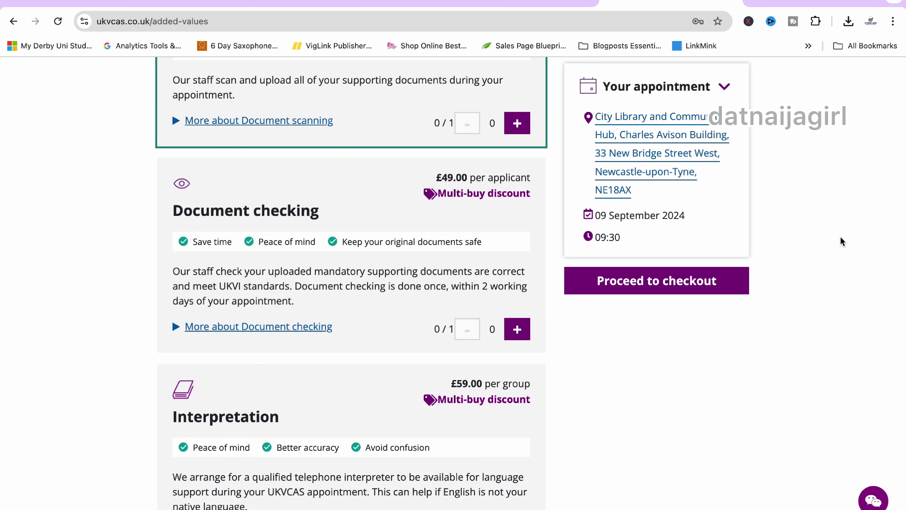
scroll(841, 239, "down", 13)
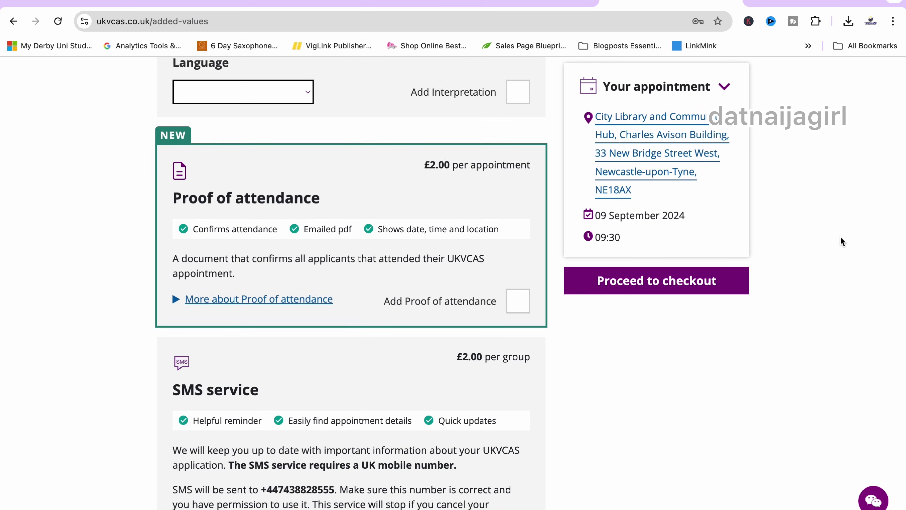
scroll(840, 236, "down", 14)
left_click(626, 282)
- Review the UKVCAS booking confirmation email in Gmail, covering what to bring, the appointment information, the selected services and the order summary
scroll(625, 284, "down", 4)
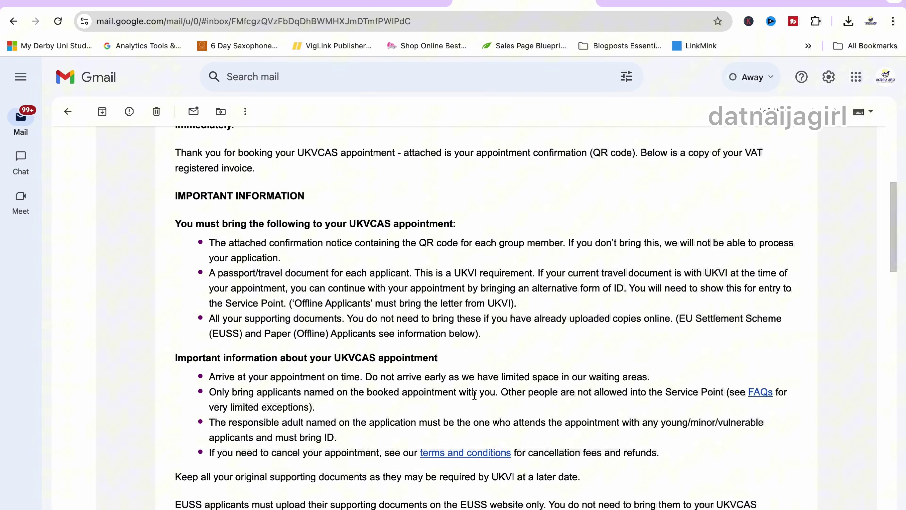
scroll(475, 399, "down", 2)
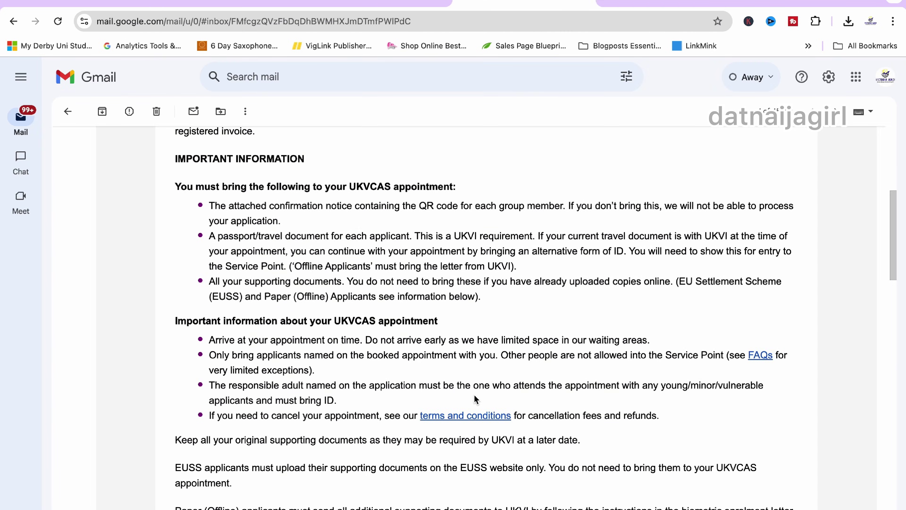
scroll(475, 399, "down", 2)
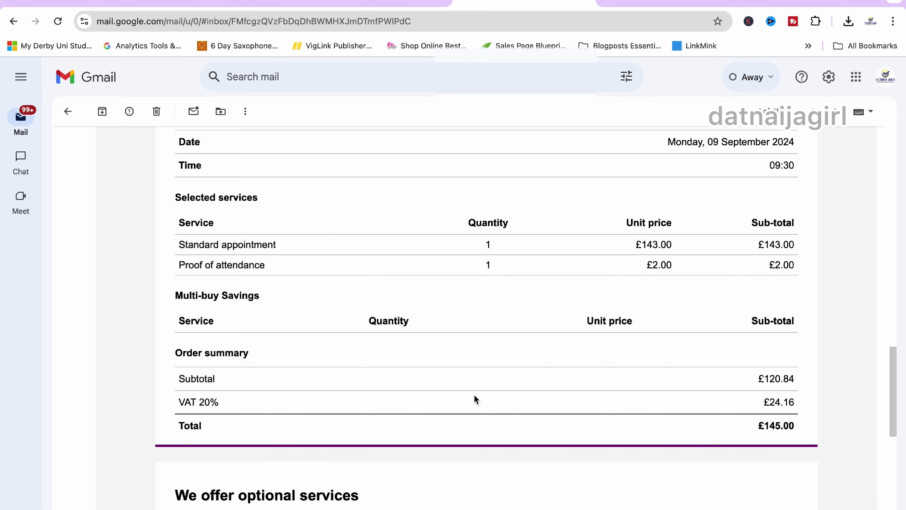
scroll(476, 399, "down", 3)
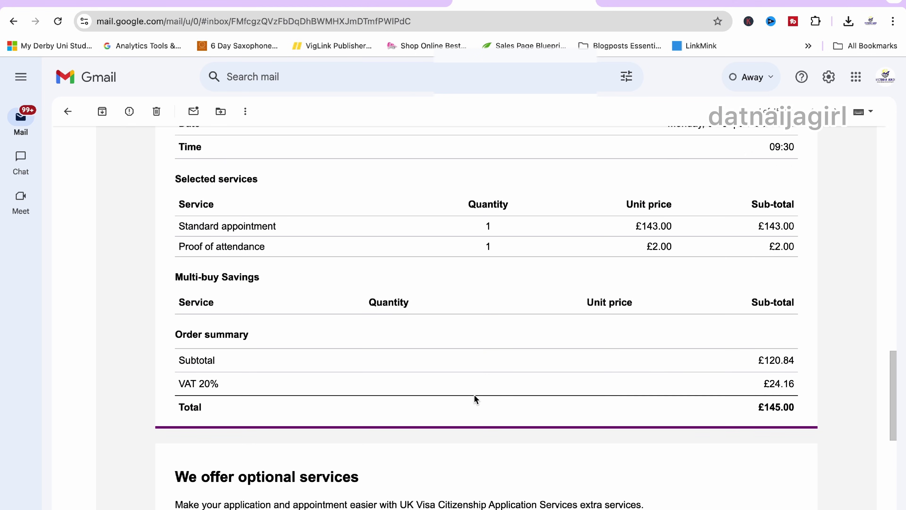
scroll(673, 399, "down", 3)
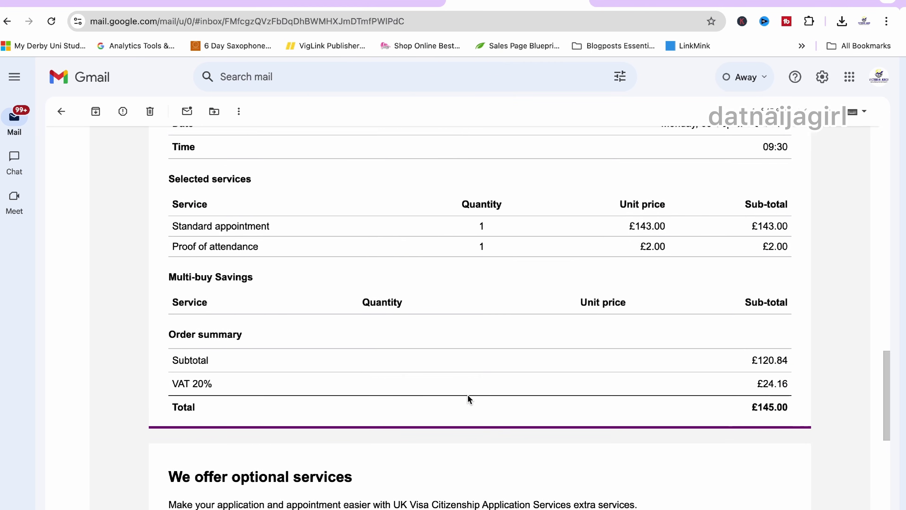